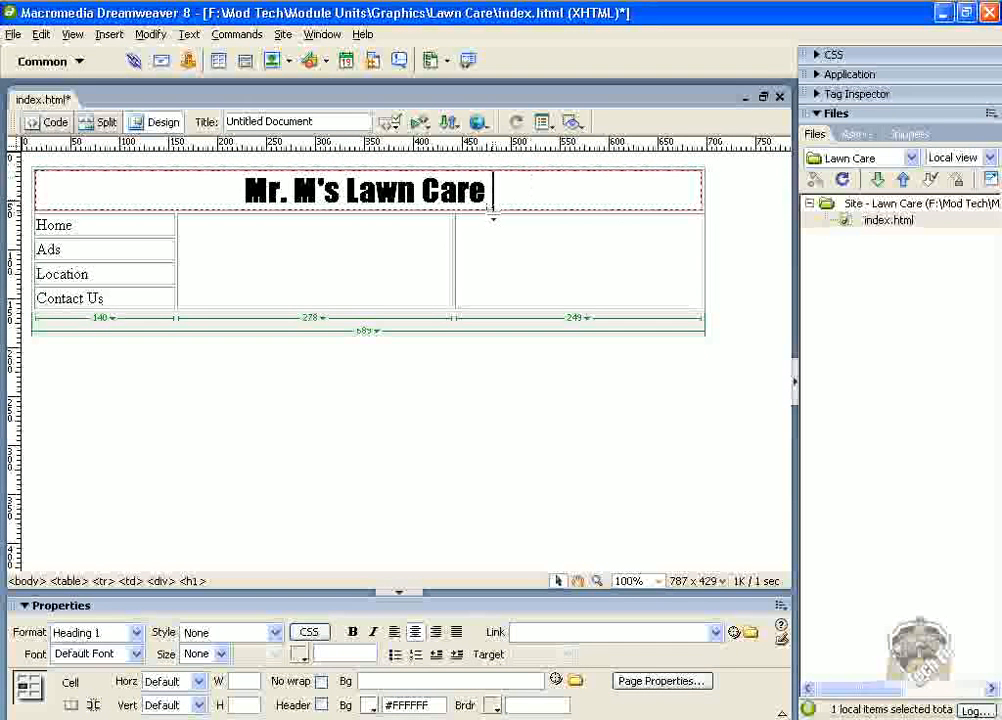
# Select the heading text and add Cooper Black as a new font entry in the font list.
pyautogui.moveTo(492, 192); pyautogui.dragTo(244, 192)
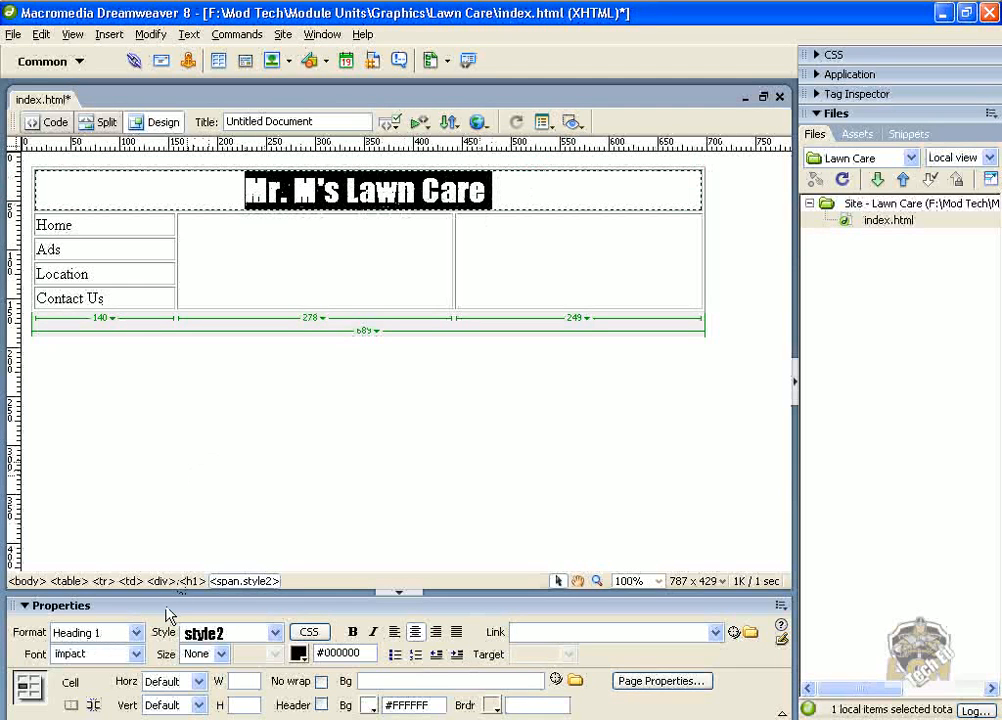
pyautogui.click(136, 655)
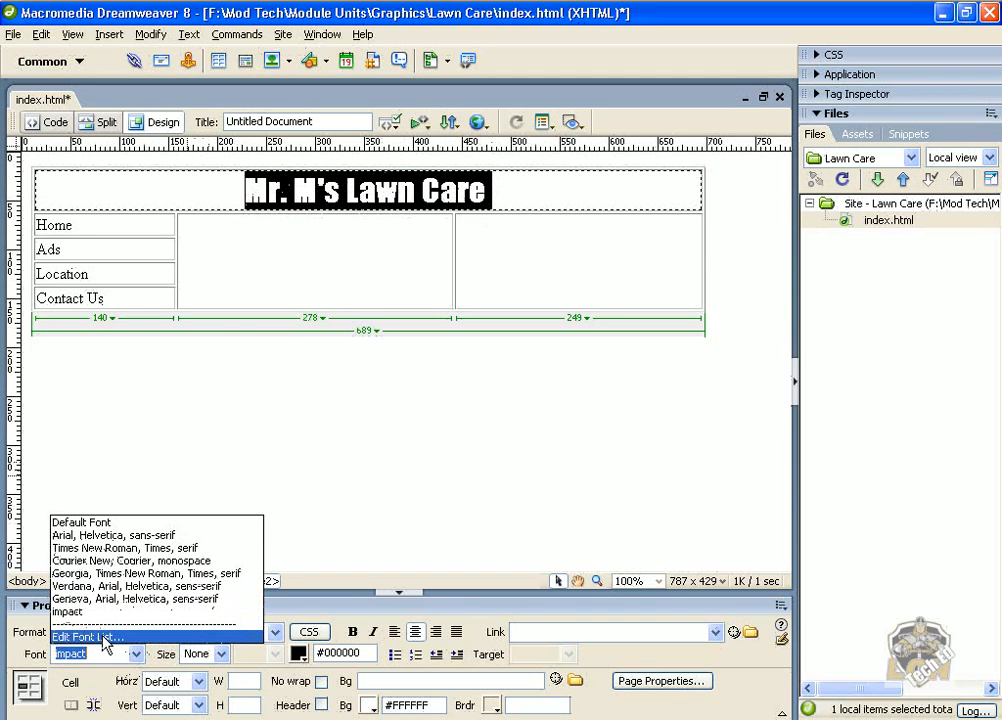
pyautogui.click(105, 637)
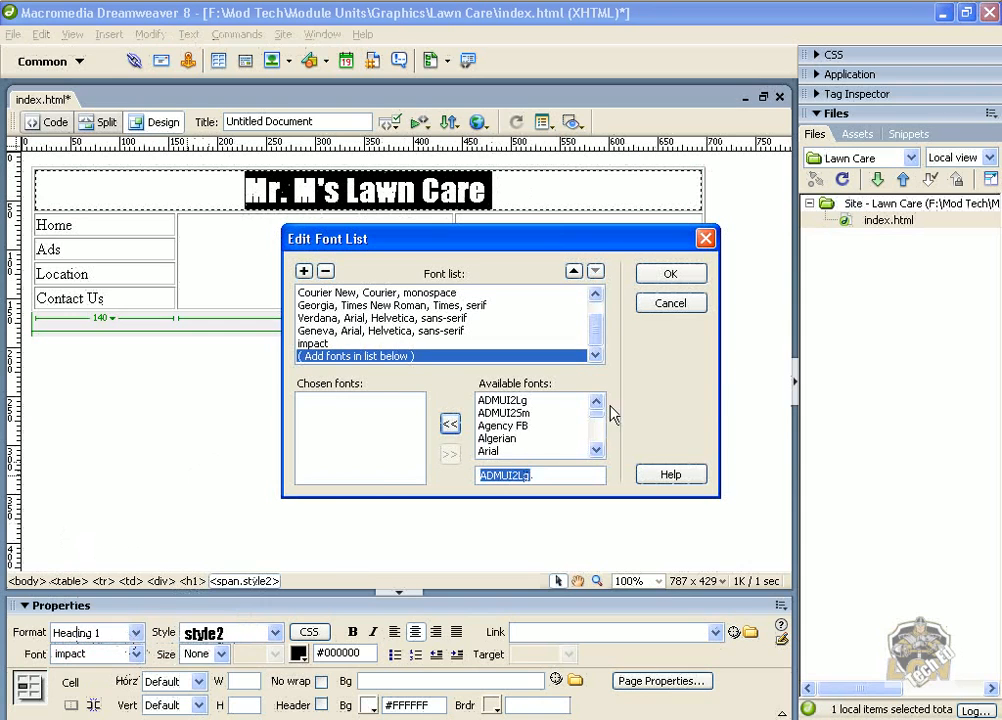
pyautogui.click(498, 438)
pyautogui.click(516, 413)
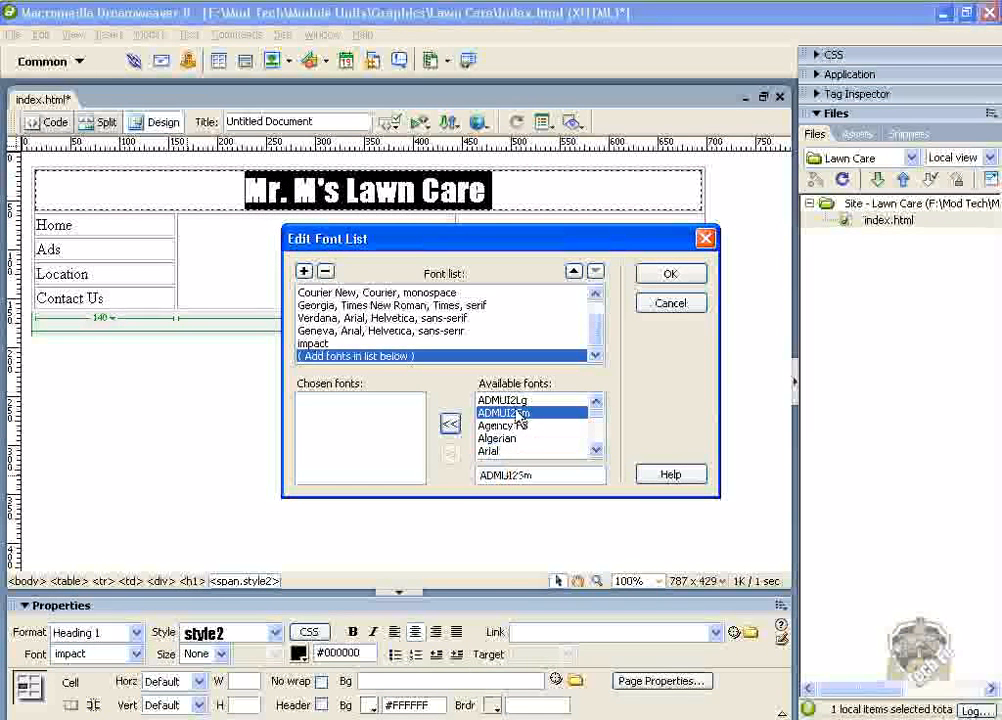
pyautogui.click(596, 450)
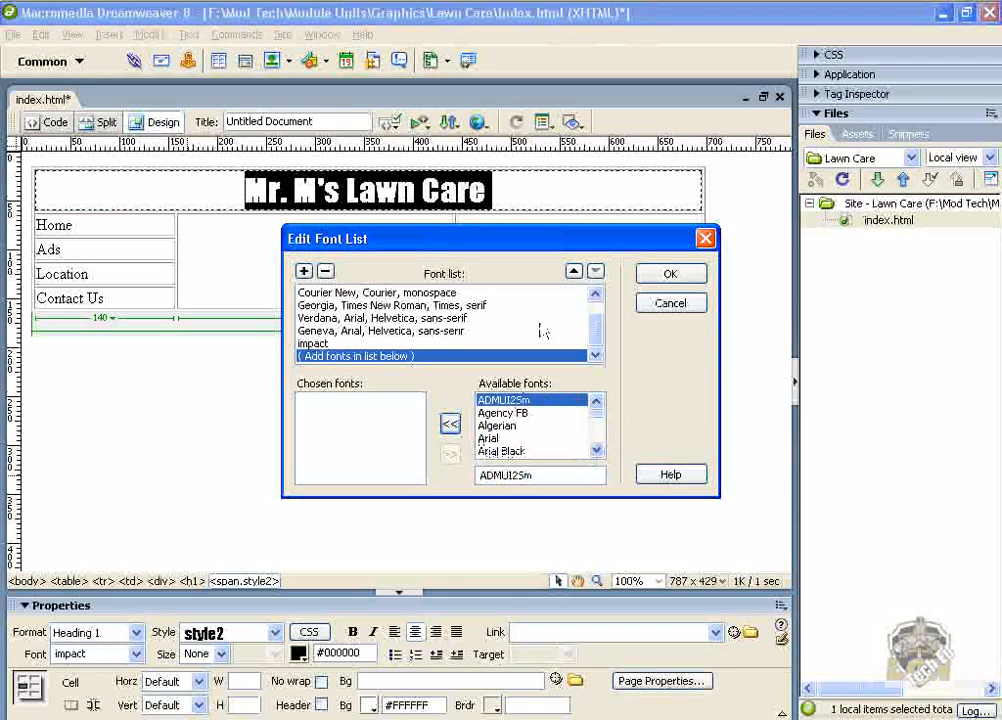
pyautogui.moveTo(593, 329)
pyautogui.mouseDown()
pyautogui.moveTo(593, 308)
pyautogui.moveTo(592, 347)
pyautogui.mouseUp()
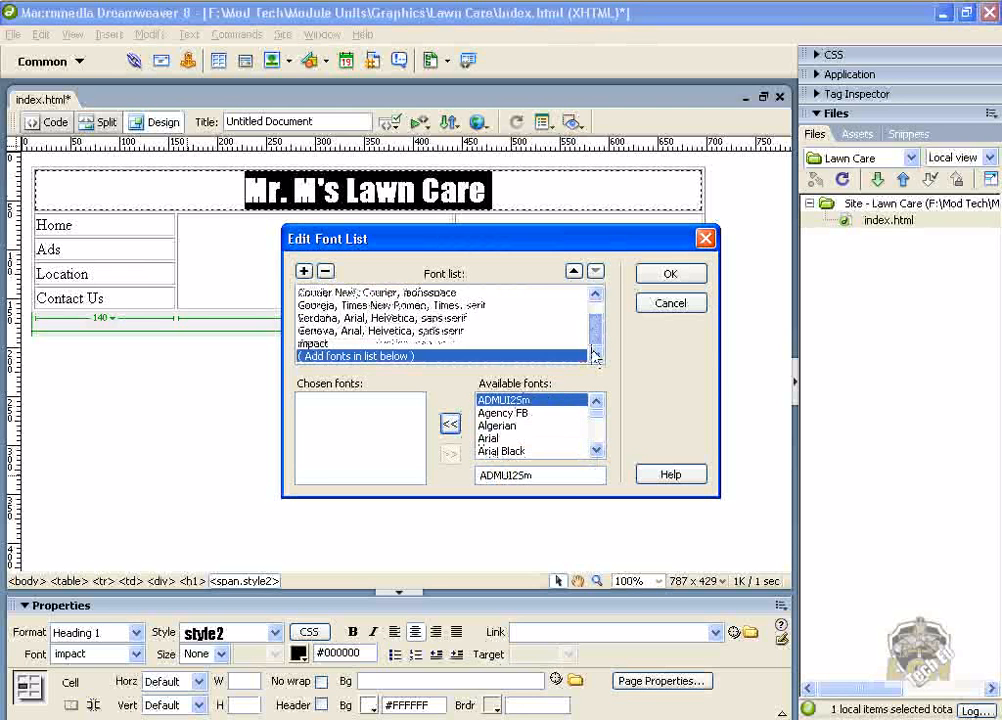
pyautogui.click(599, 428)
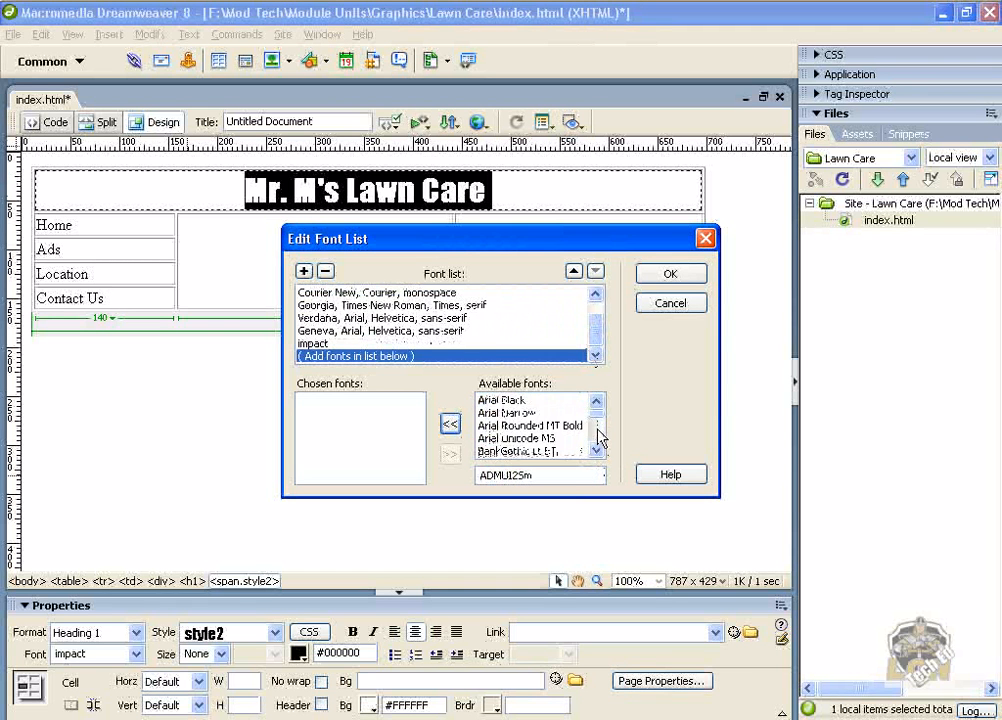
pyautogui.click(597, 439)
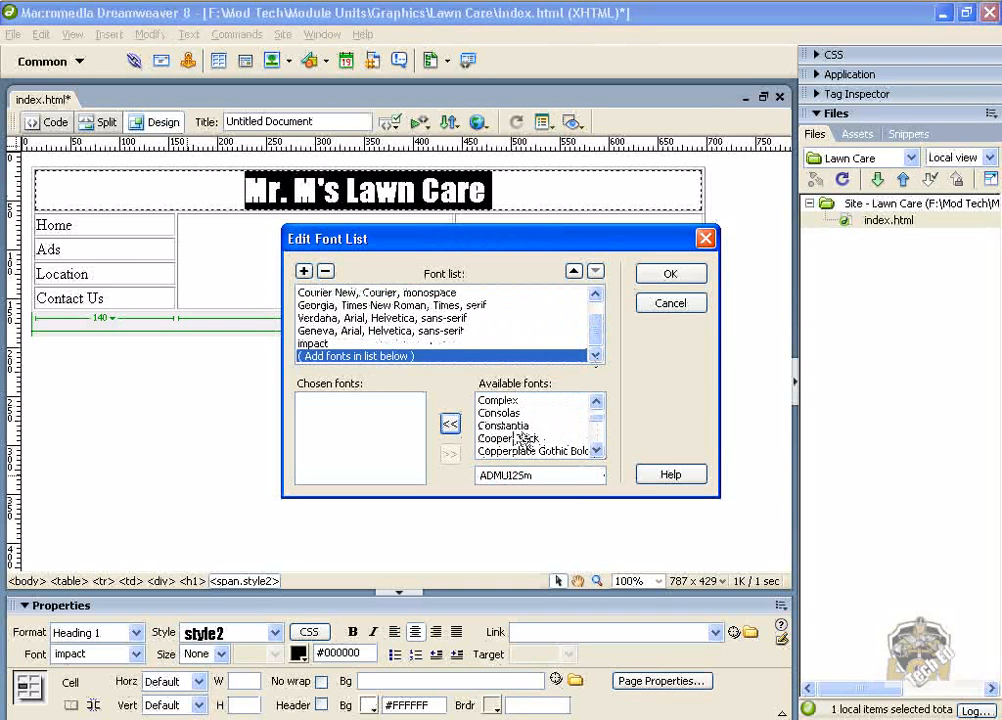
pyautogui.click(494, 440)
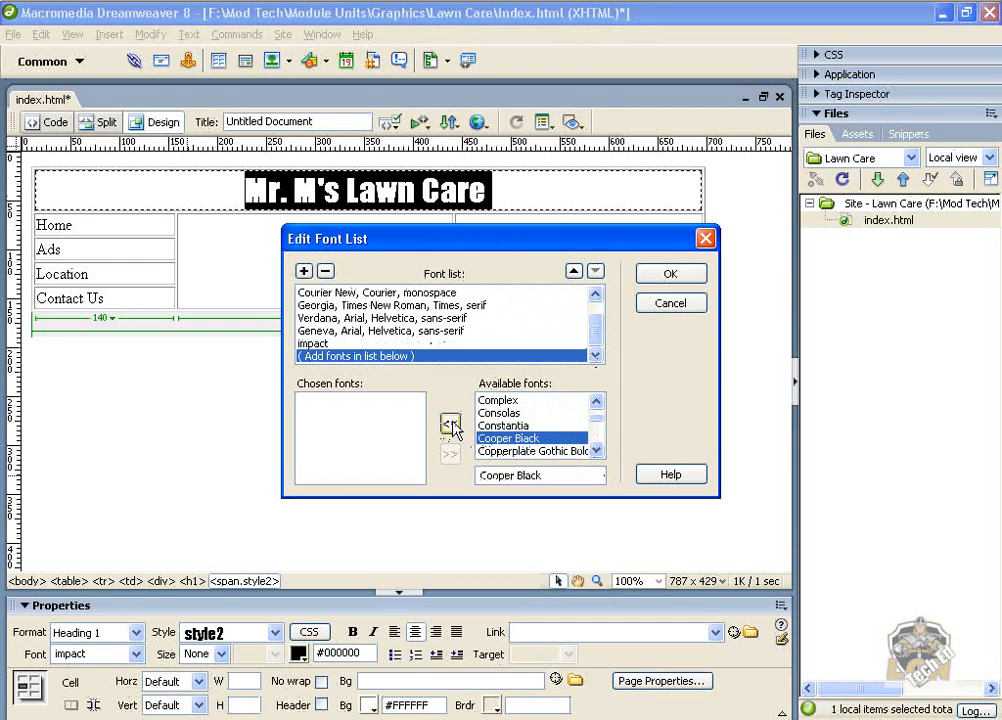
pyautogui.click(451, 425)
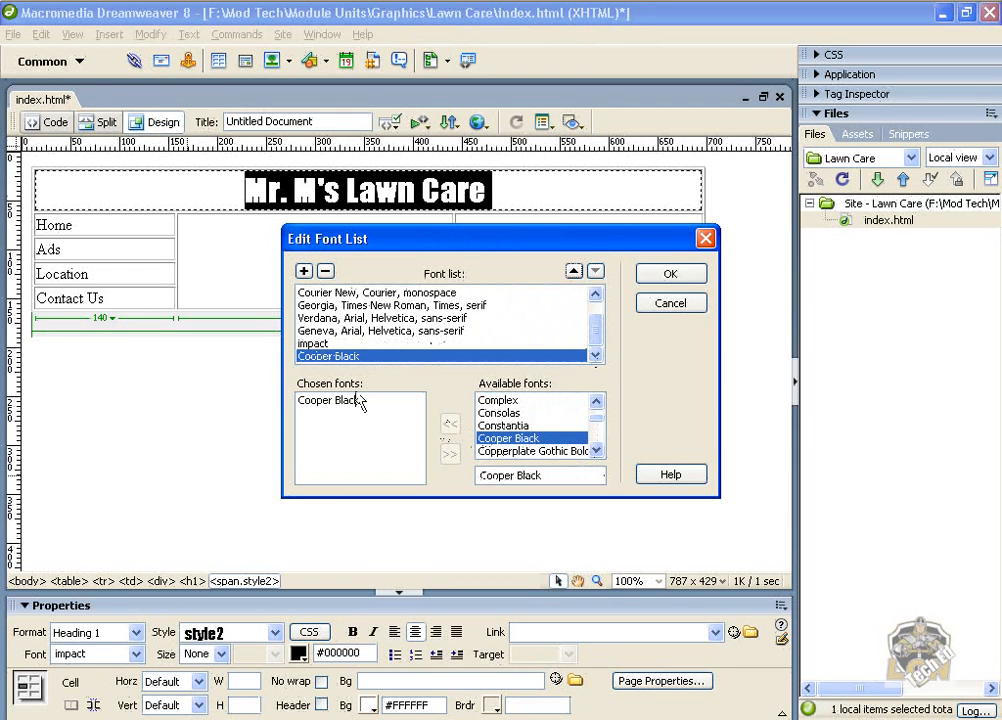
pyautogui.click(651, 279)
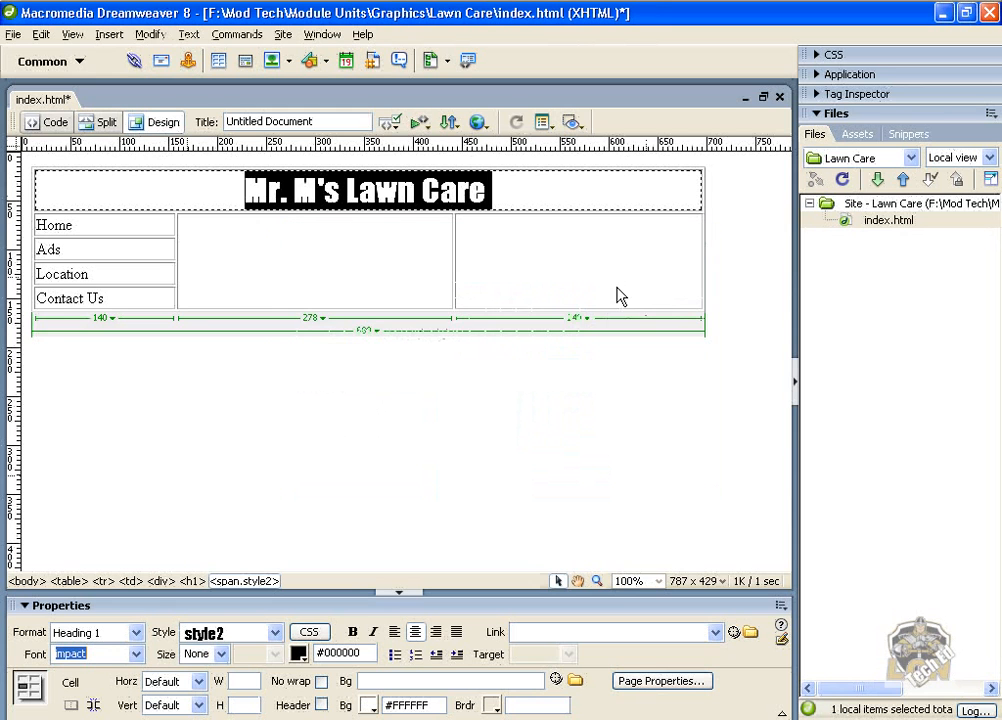
# Set the heading cell's background colour to green #00FF00.
pyautogui.click(136, 654)
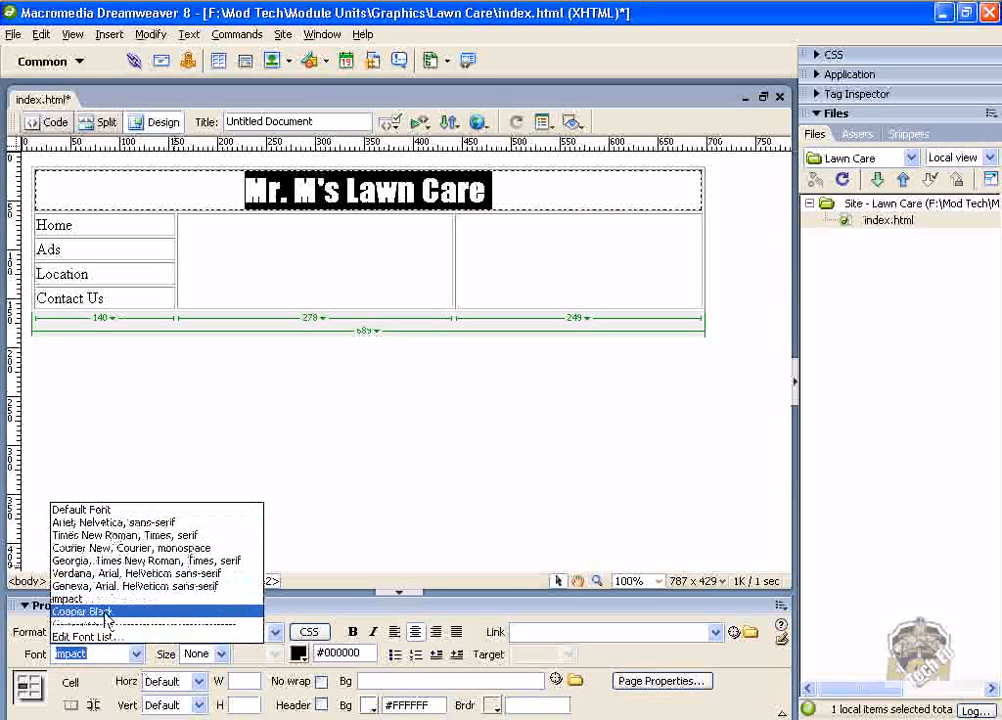
pyautogui.click(351, 501)
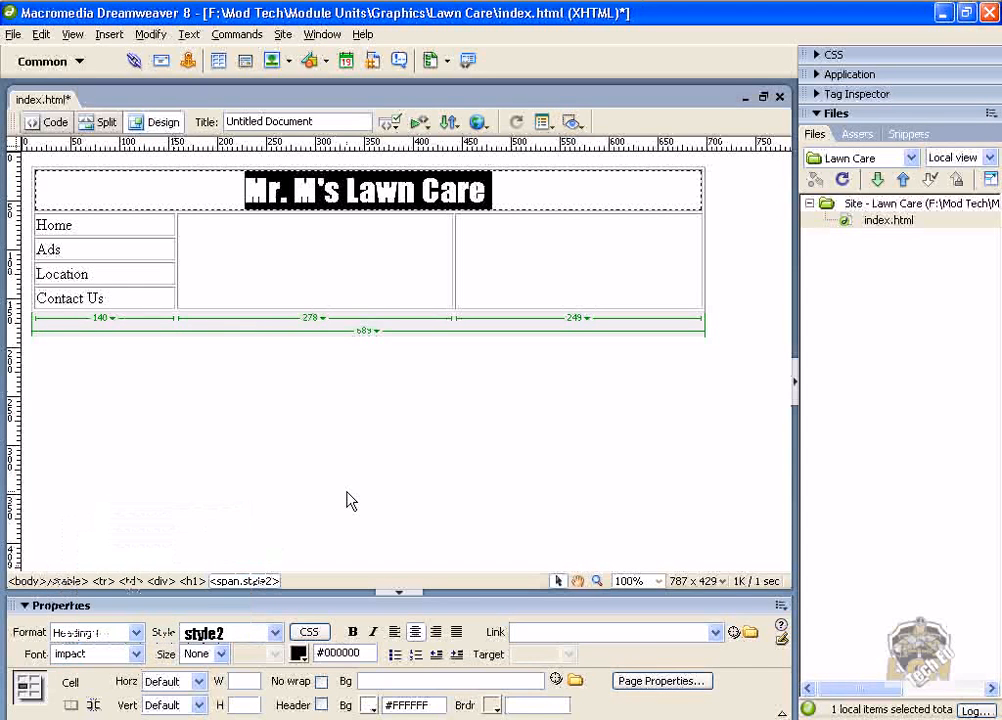
pyautogui.click(505, 195)
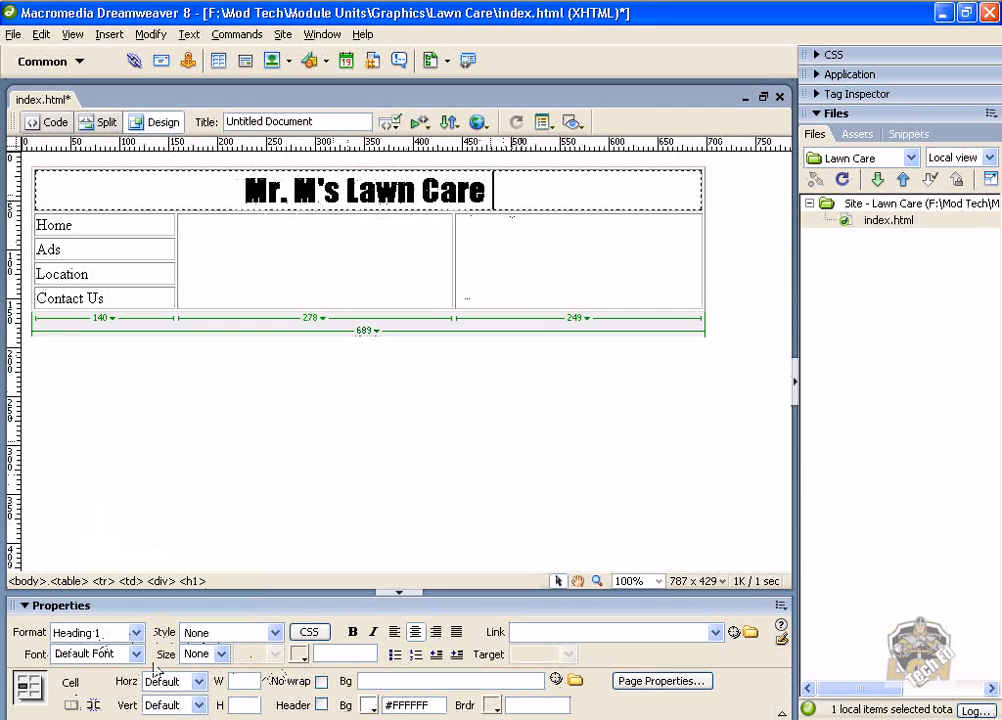
pyautogui.click(369, 707)
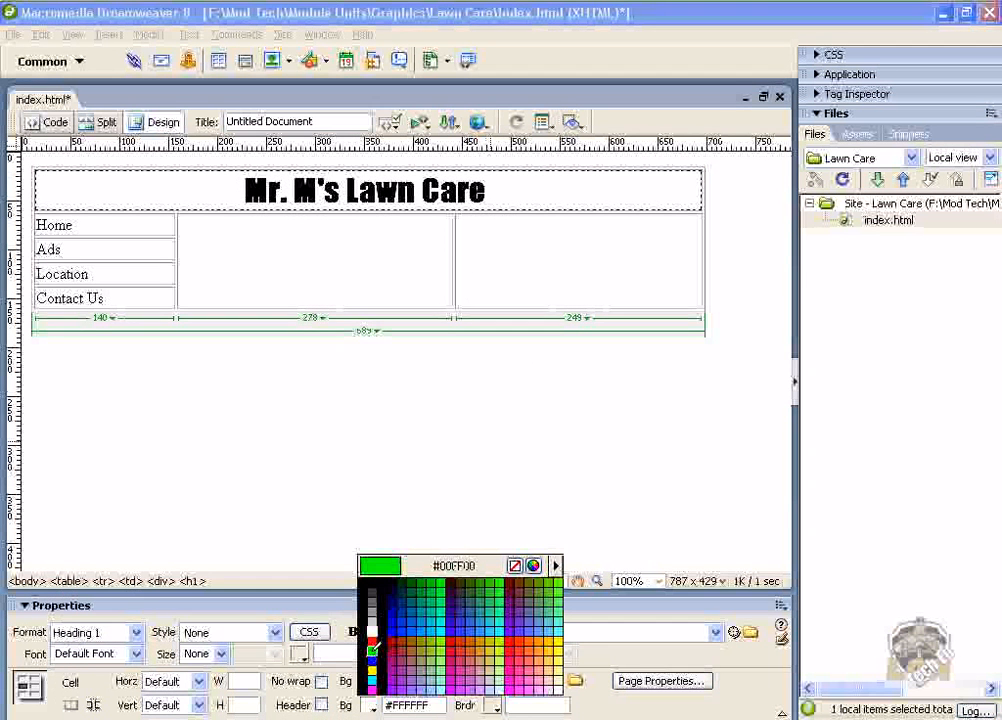
pyautogui.click(373, 650)
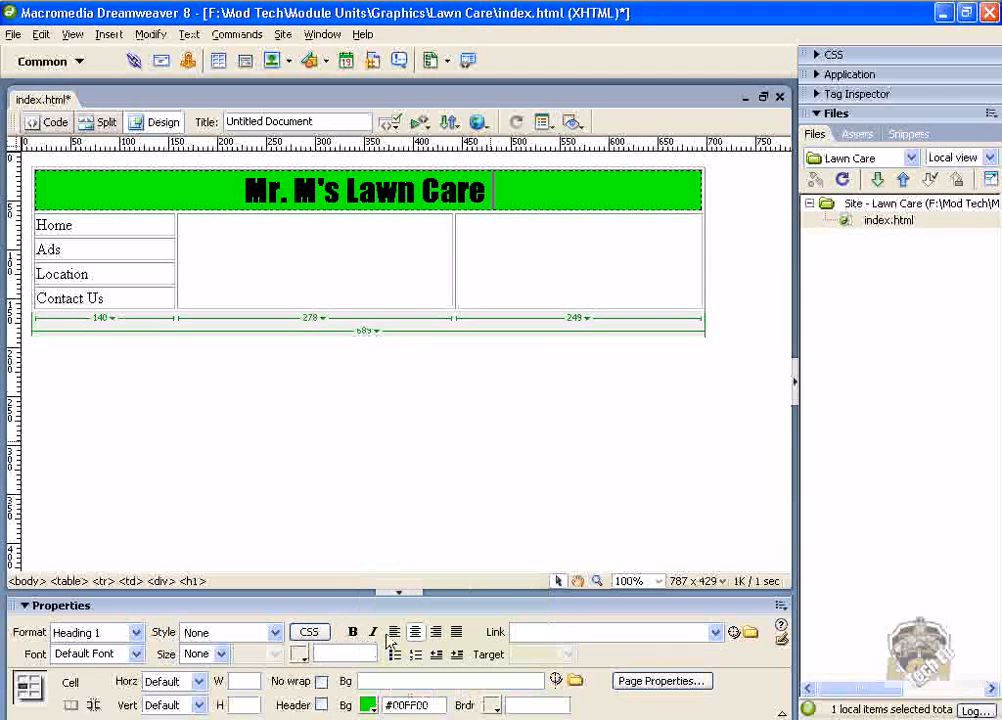
# Set the backgrounds of both content cells beside the navigation to green #00FF00.
pyautogui.click(541, 277)
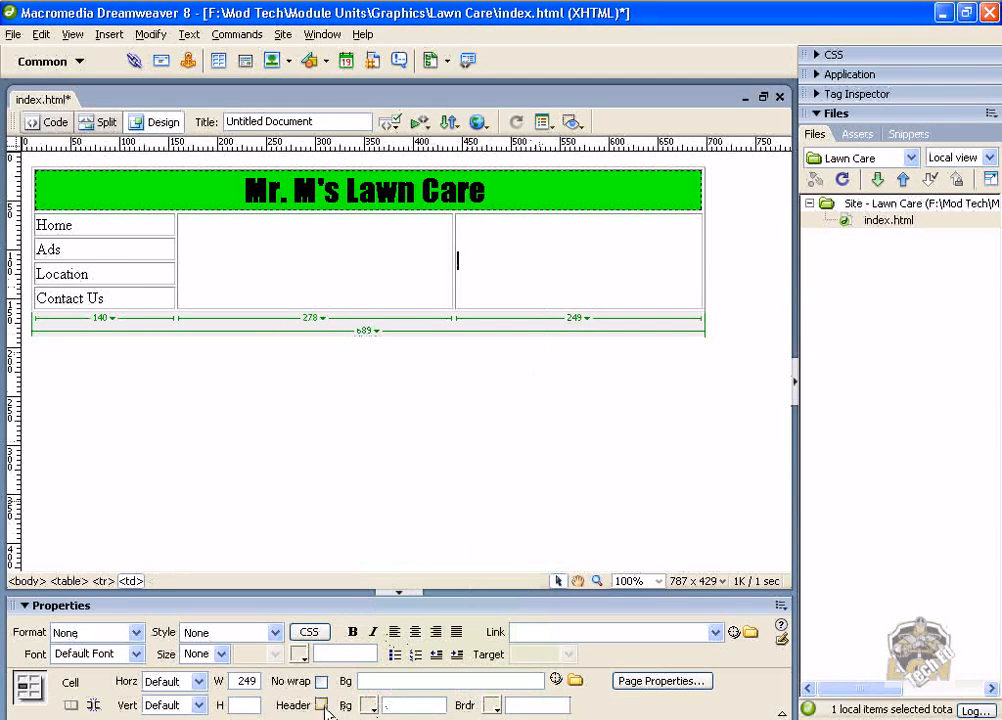
pyautogui.click(370, 705)
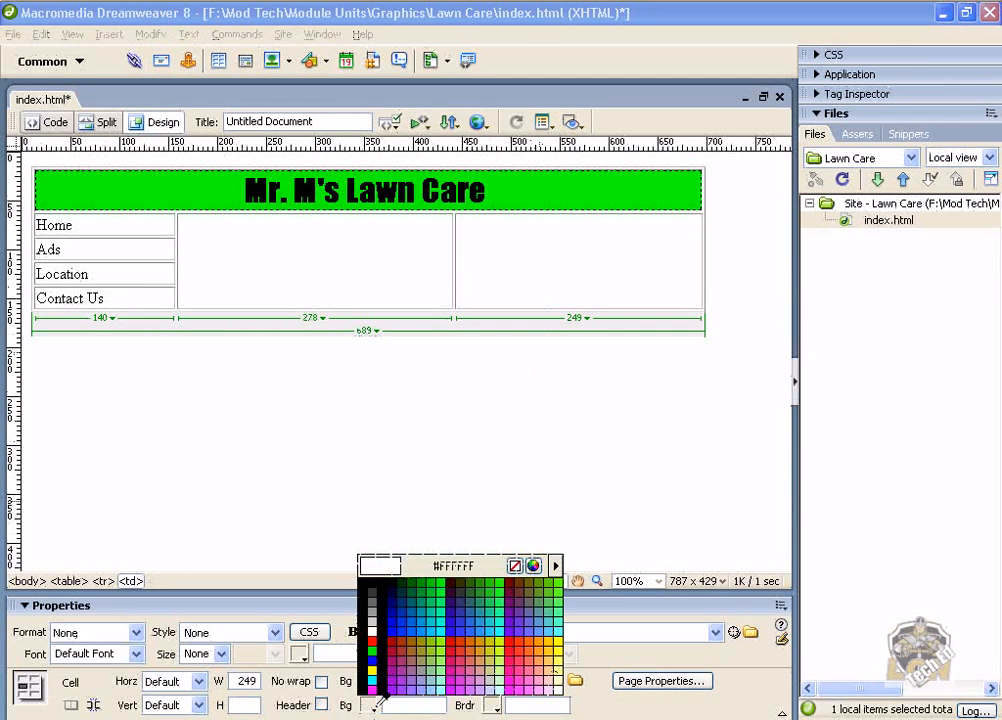
pyautogui.click(373, 651)
pyautogui.click(381, 282)
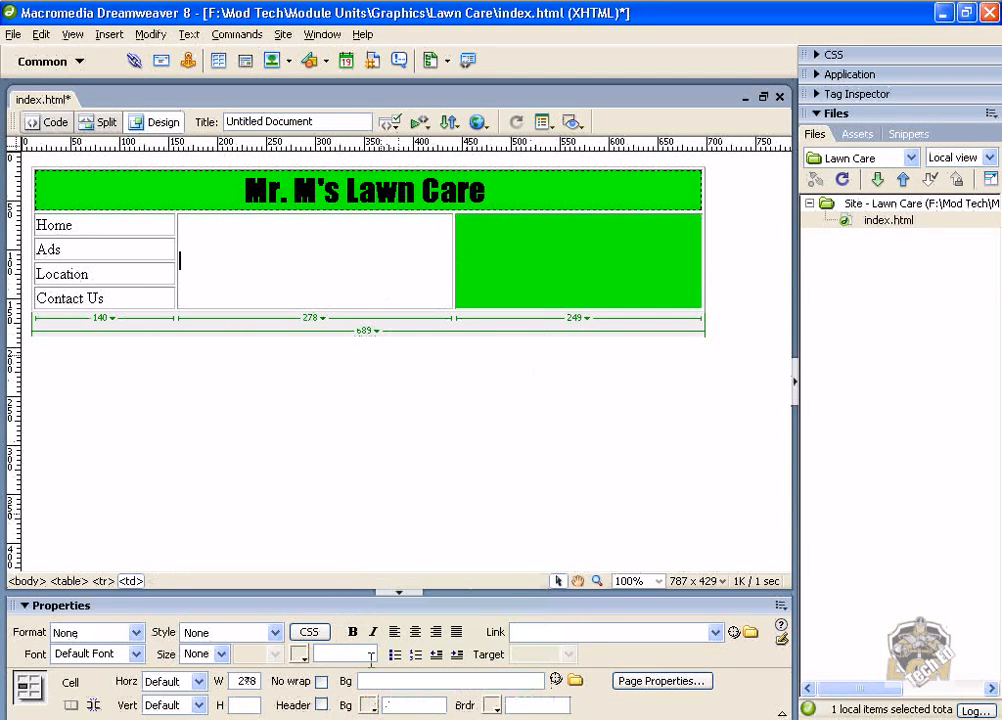
pyautogui.click(368, 706)
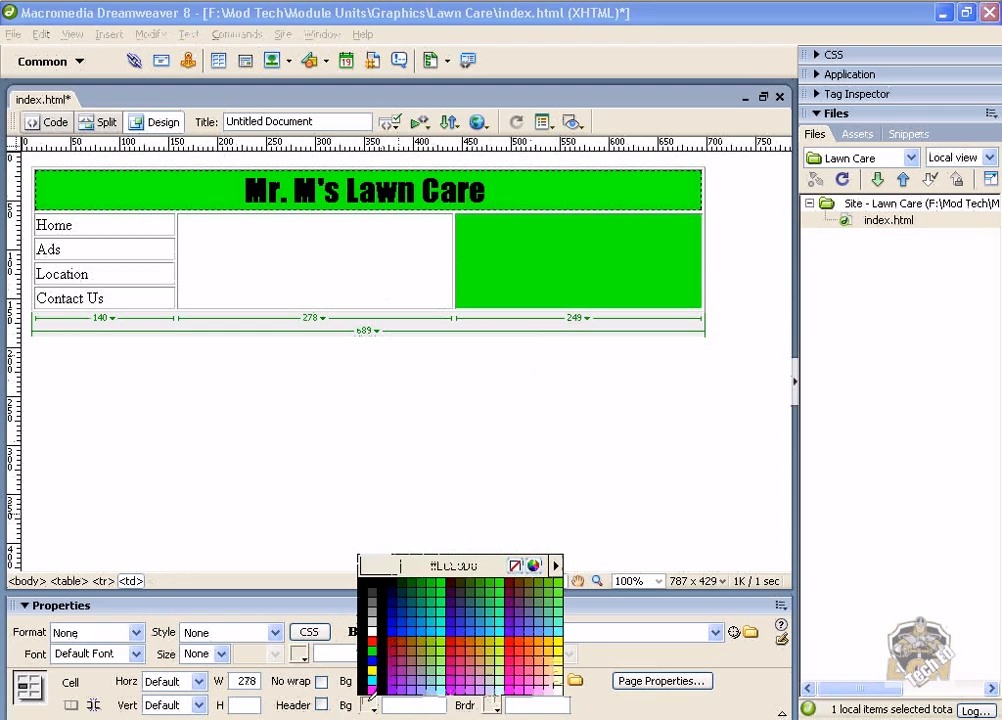
pyautogui.click(373, 650)
# Set the Home cell background to red #FF0000 and the Ads cell background to green #00FF00.
pyautogui.click(121, 225)
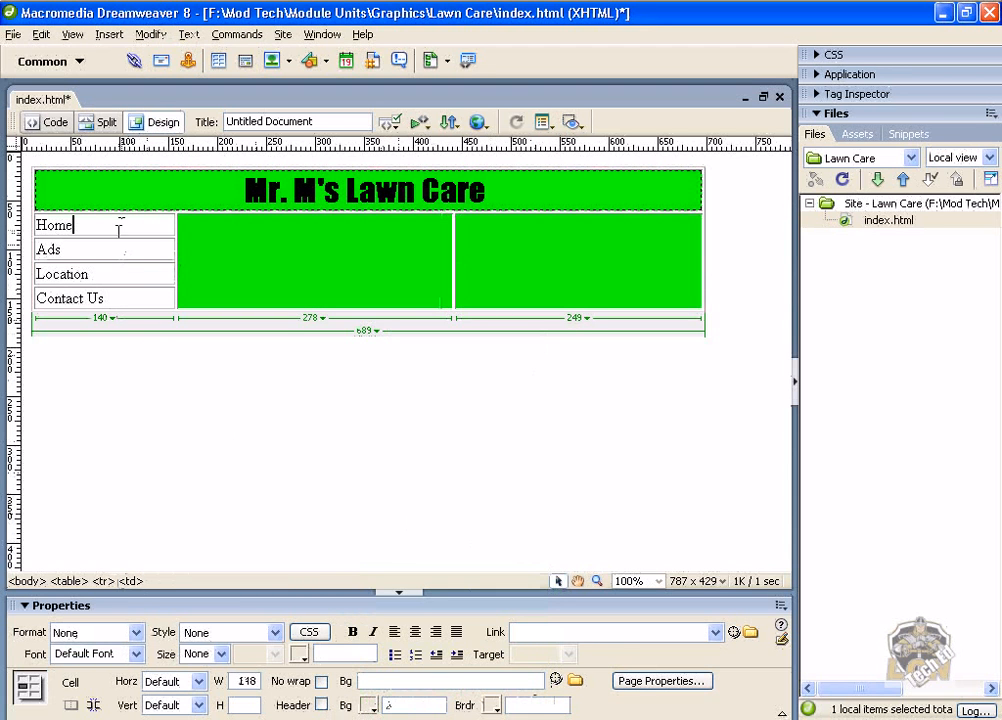
pyautogui.click(368, 706)
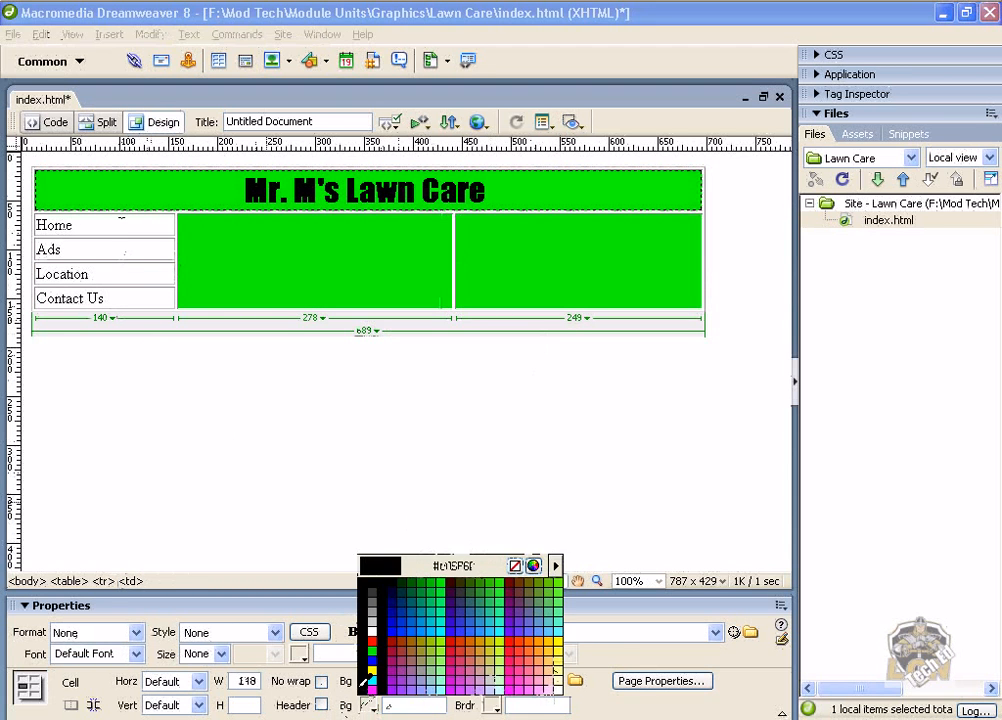
pyautogui.click(371, 640)
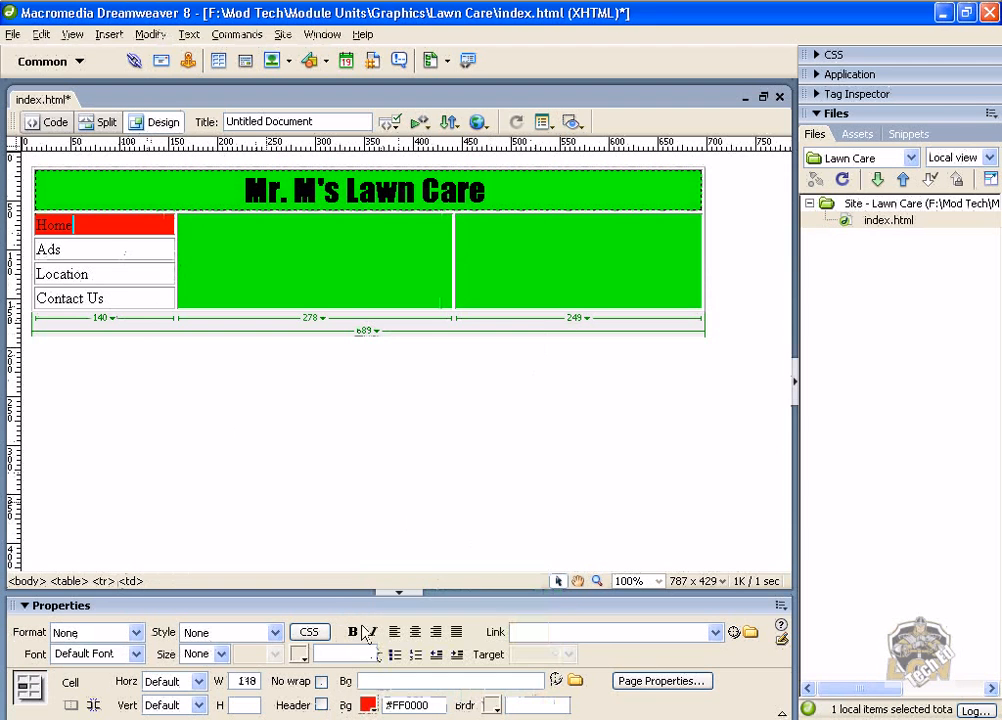
pyautogui.click(155, 249)
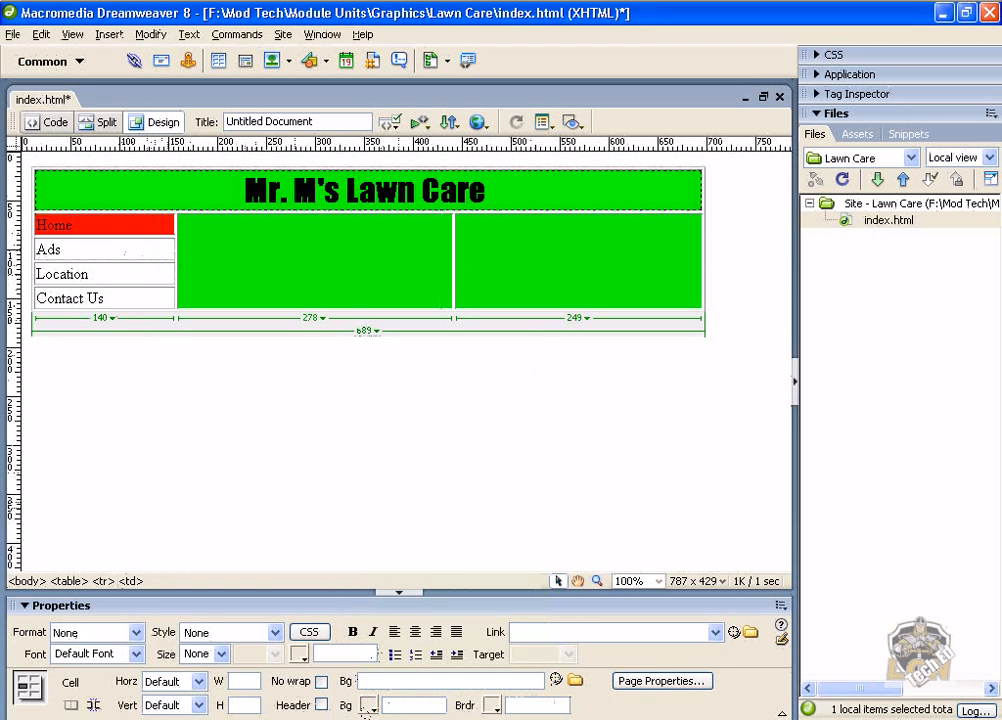
pyautogui.click(368, 706)
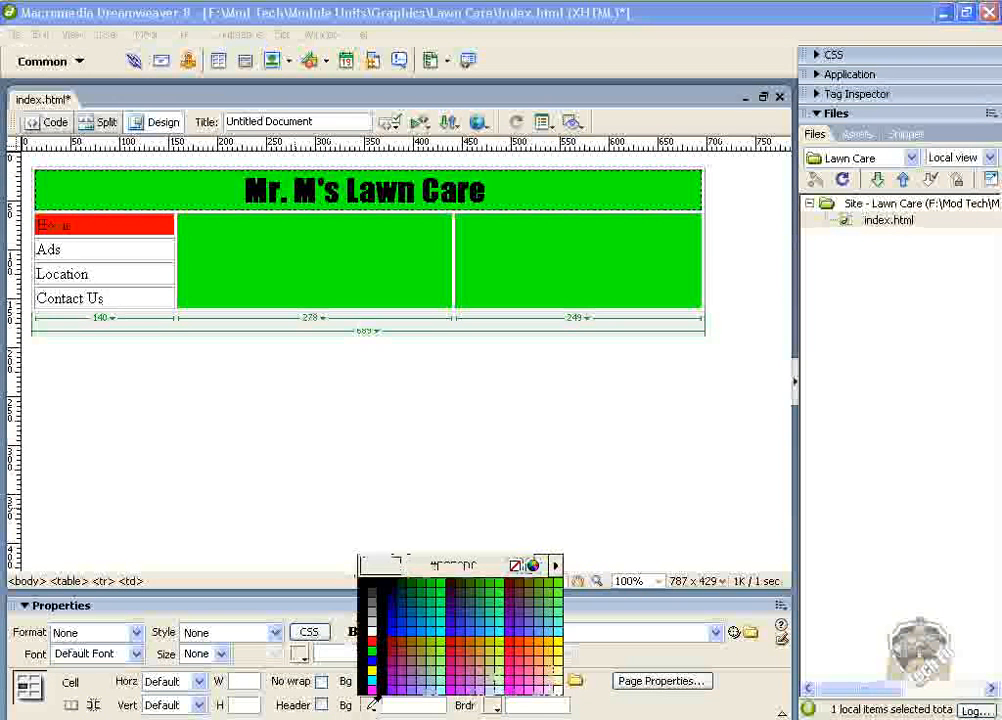
pyautogui.click(376, 649)
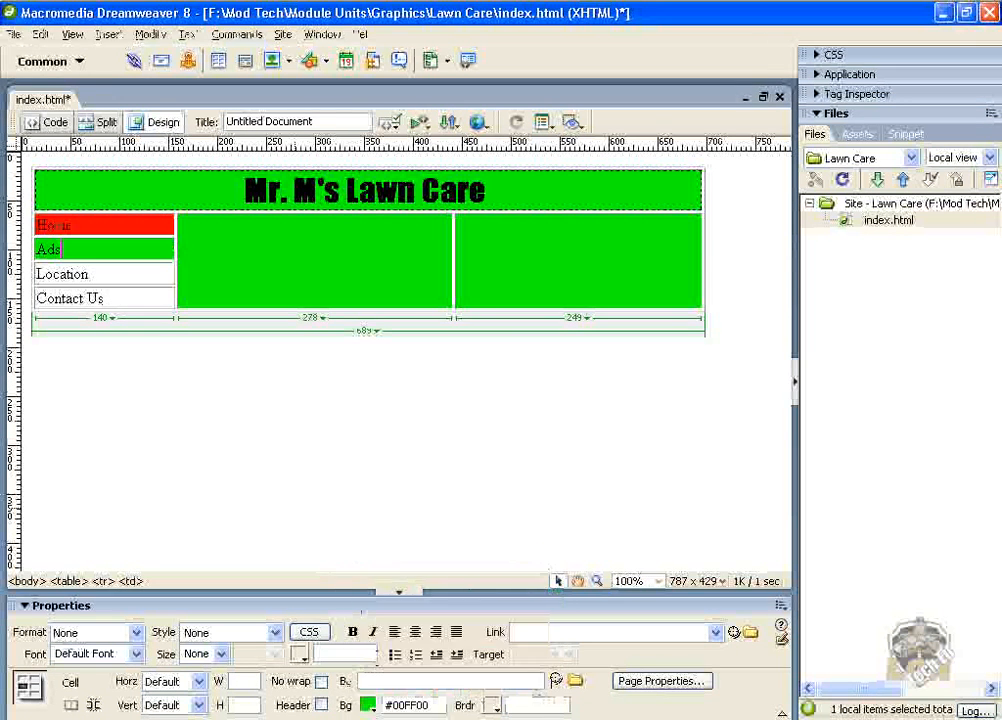
# Set the Location cell's background colour to red #FF0000.
pyautogui.click(134, 273)
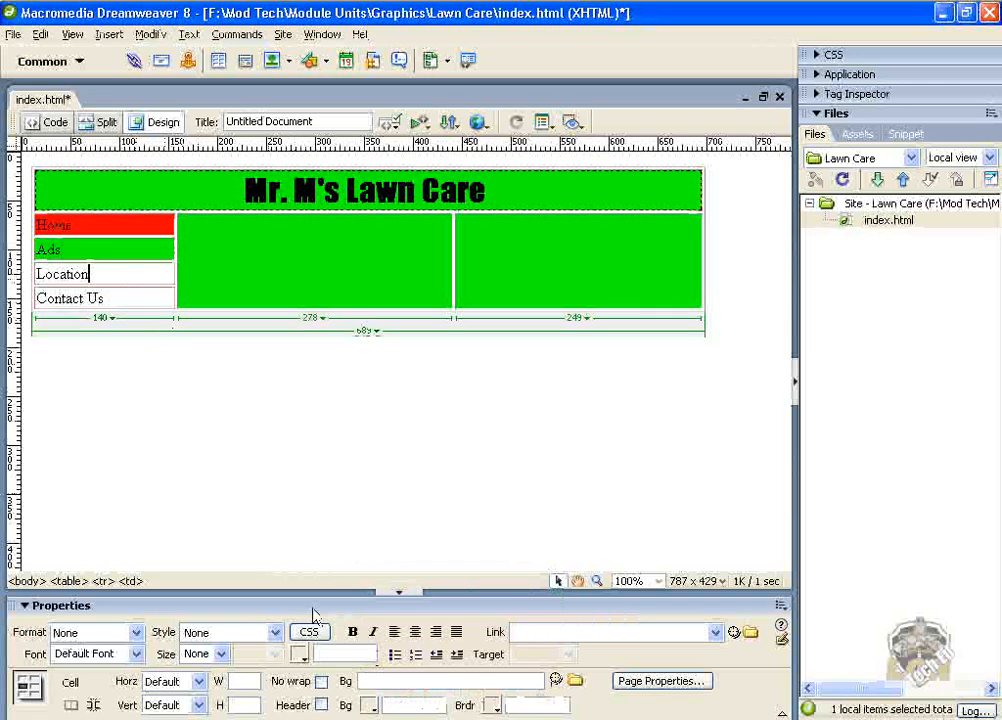
pyautogui.click(370, 708)
pyautogui.click(373, 647)
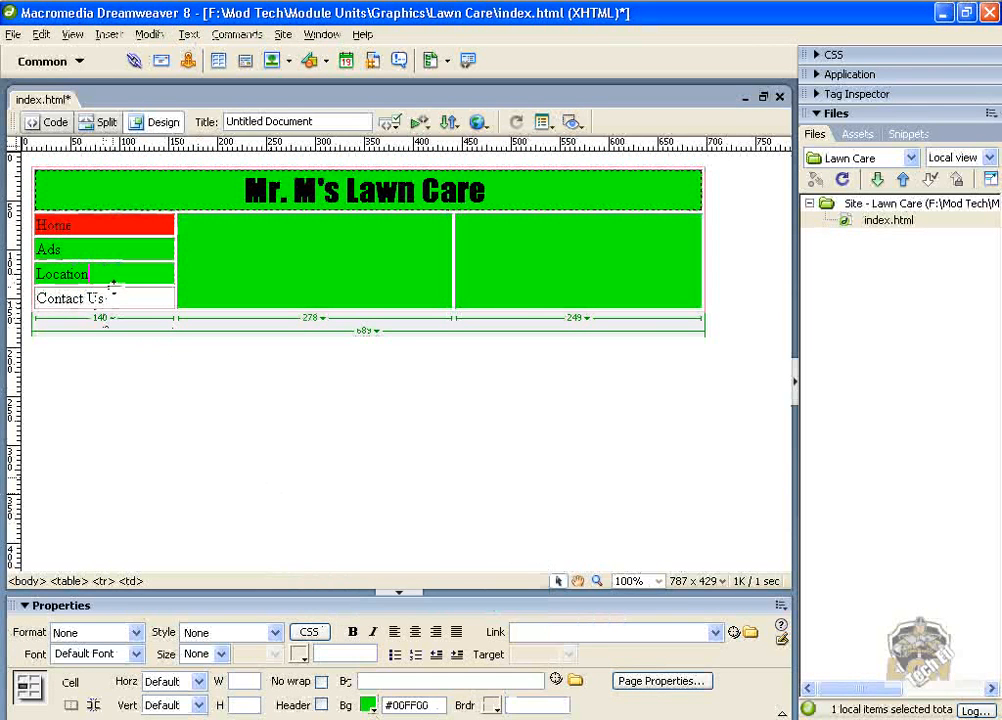
pyautogui.click(369, 707)
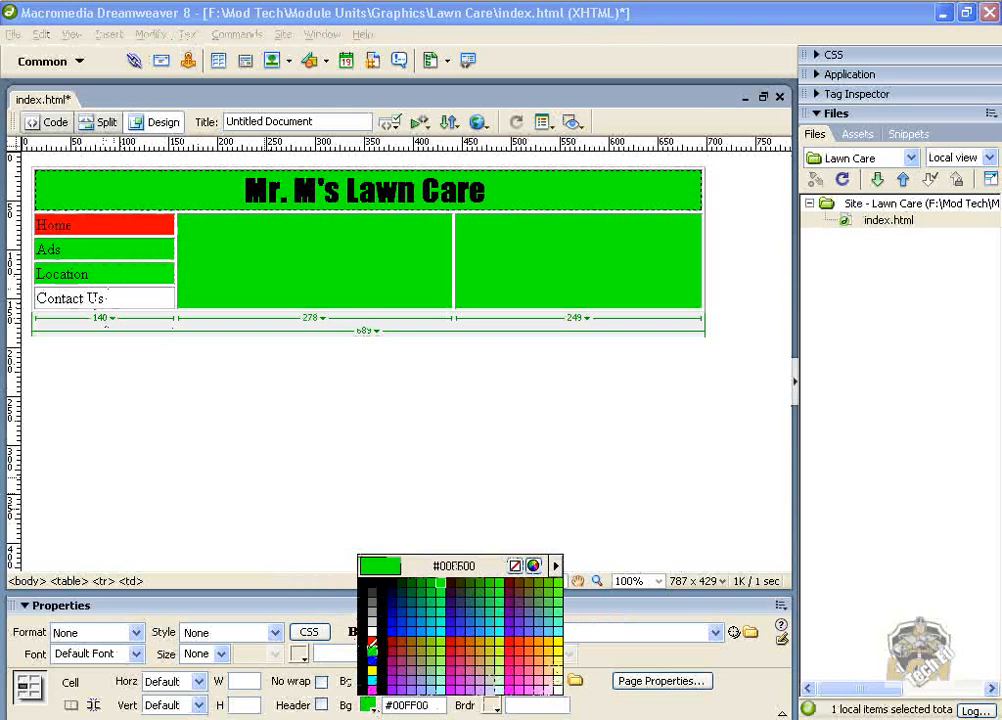
pyautogui.click(371, 645)
# Set the Contact Us cell background to green #00FF00 and save the page.
pyautogui.click(134, 299)
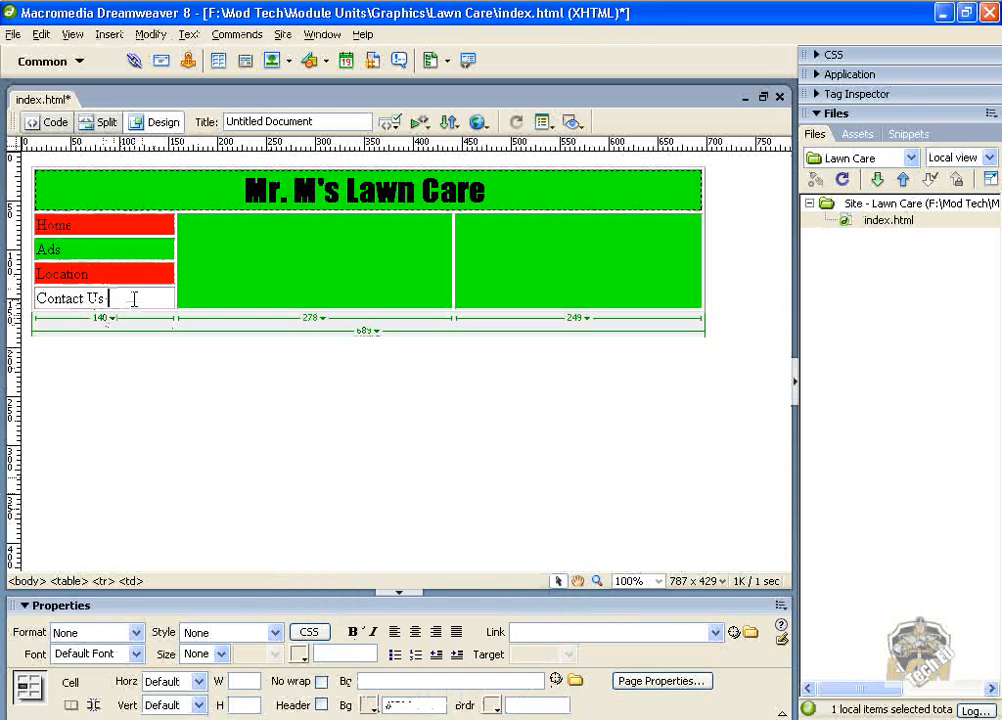
pyautogui.click(369, 707)
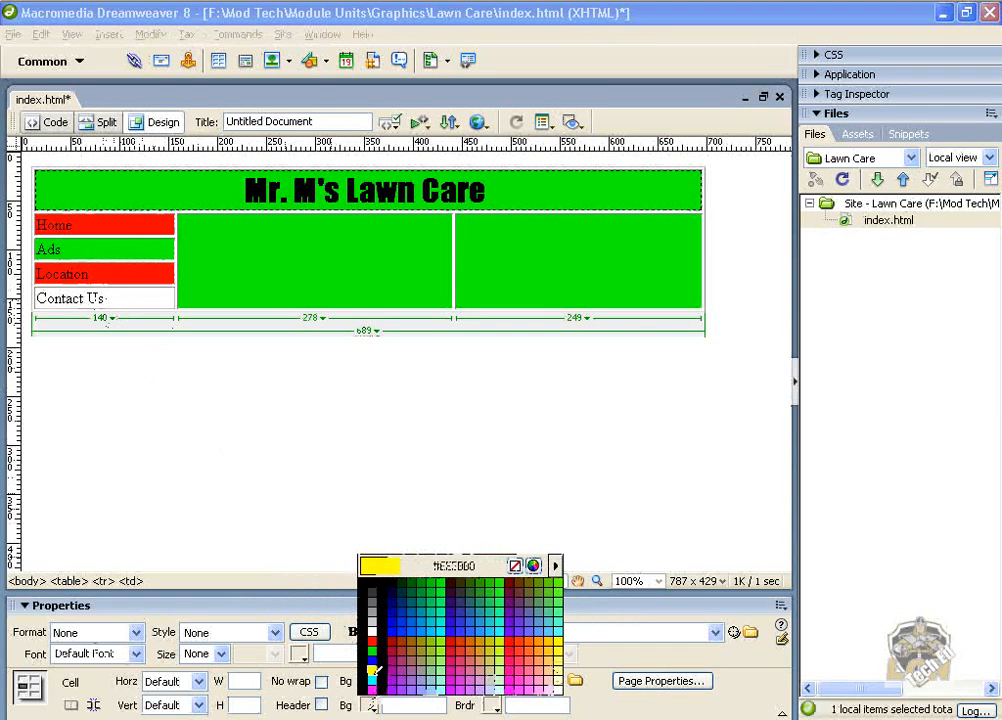
pyautogui.click(371, 650)
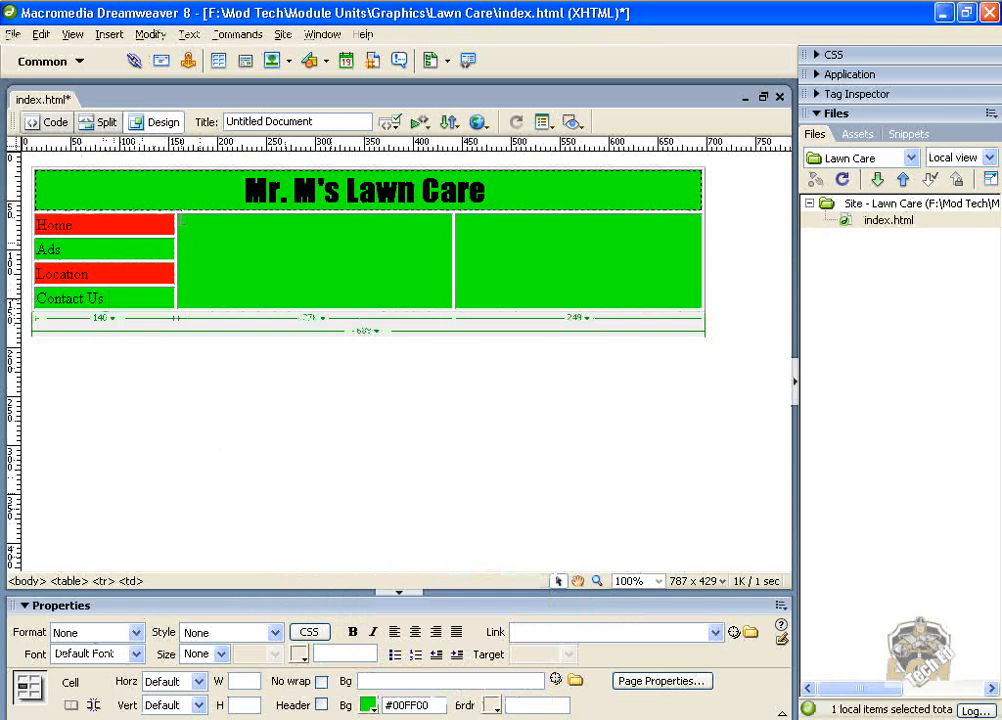
pyautogui.hotkey('ctrl', 's')
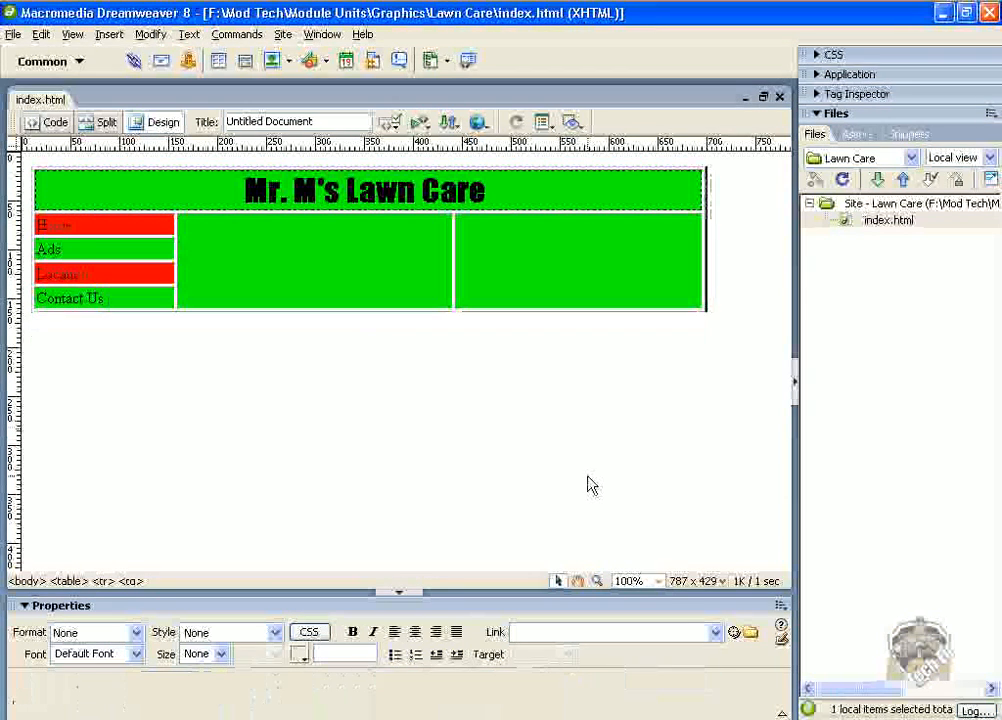
# Insert the Overgrown lawn image below the table, copying it into the site folder, and stretch it to about 687 × 320 pixels.
pyautogui.click(590, 485)
pyautogui.press('Return')
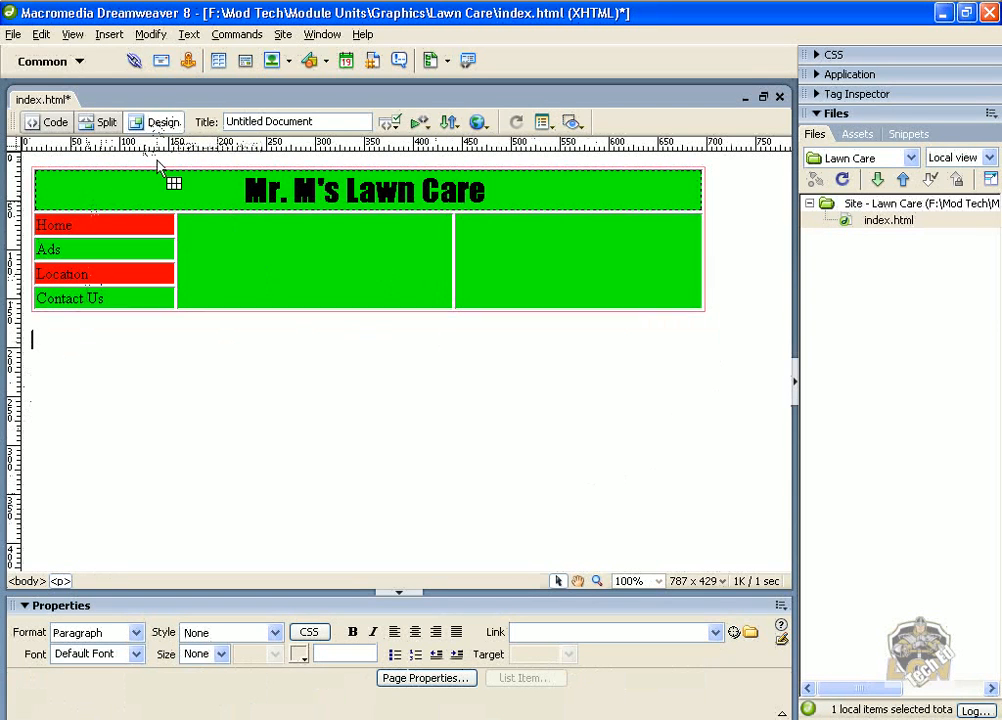
pyautogui.click(113, 36)
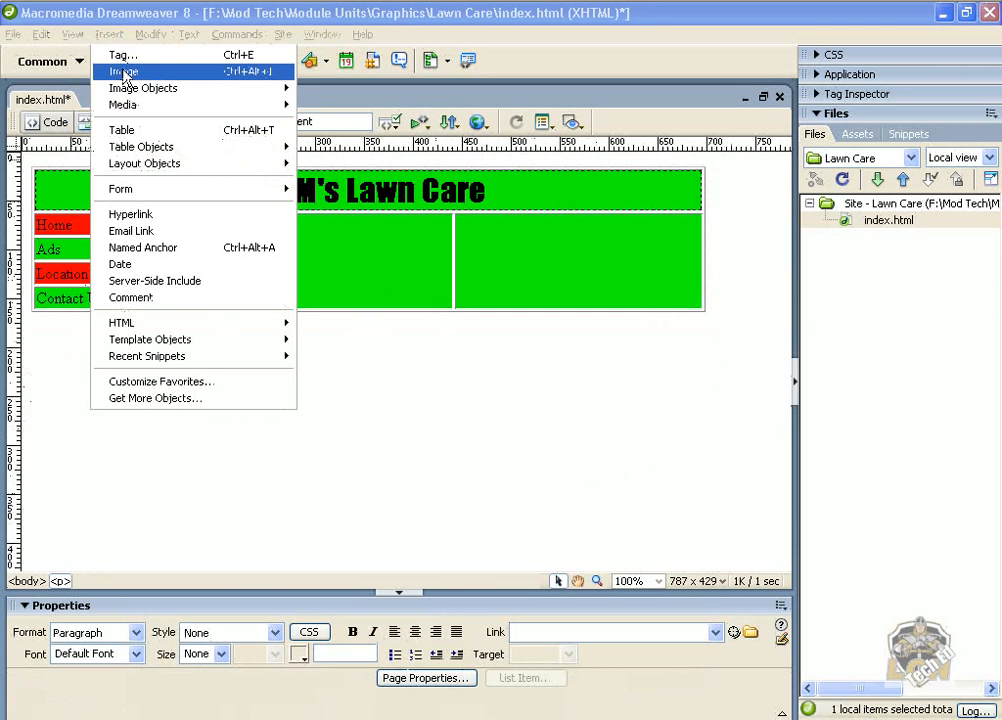
pyautogui.click(124, 74)
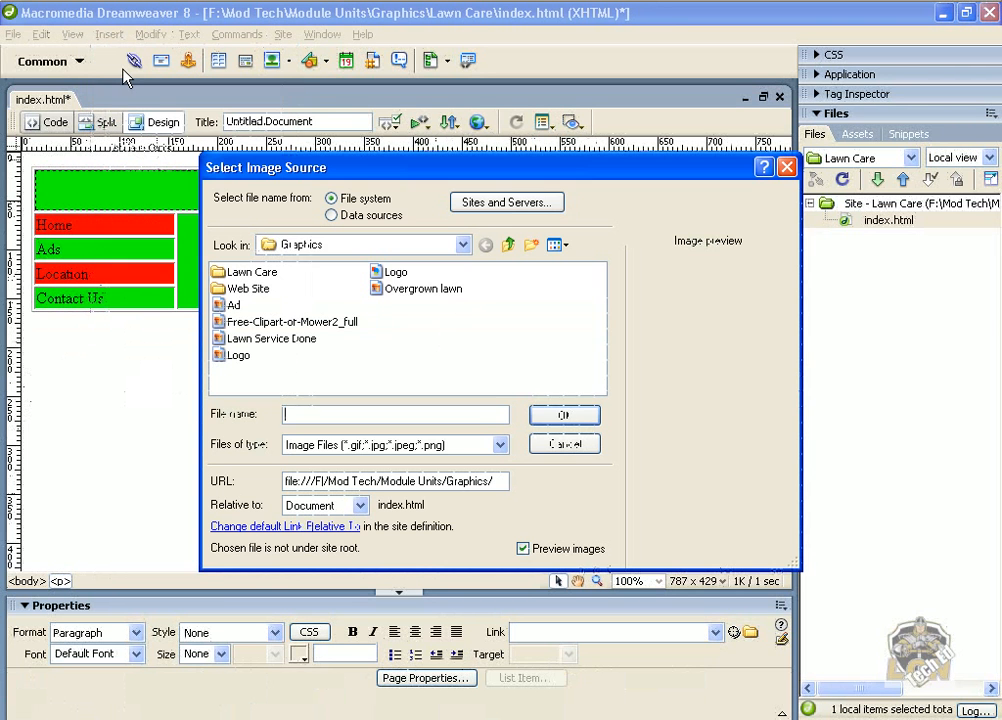
pyautogui.click(448, 292)
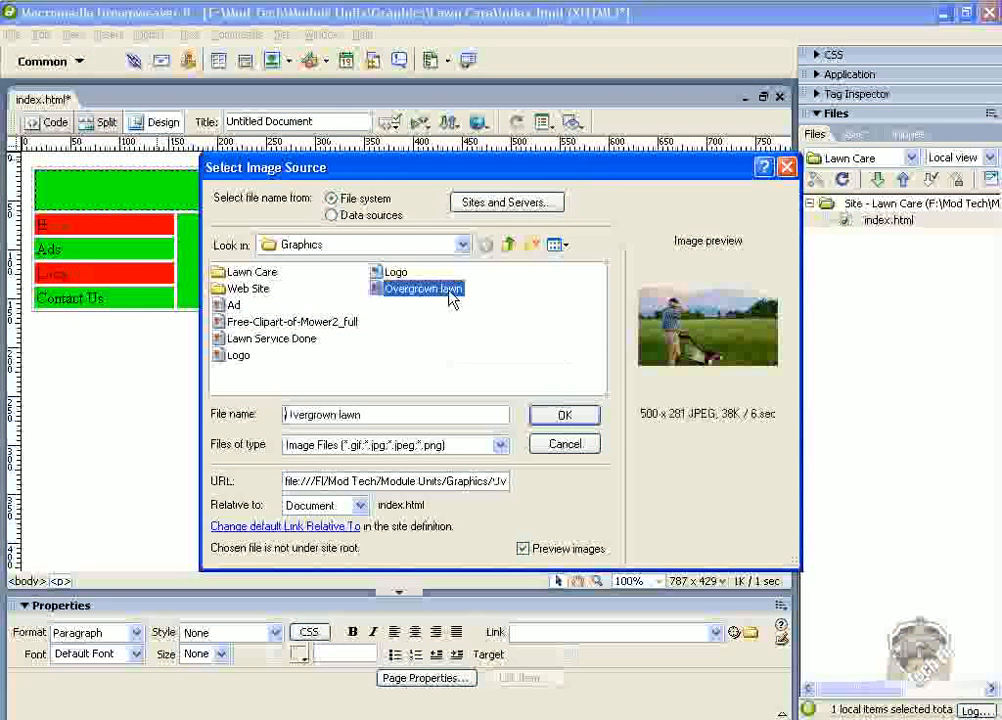
pyautogui.click(565, 420)
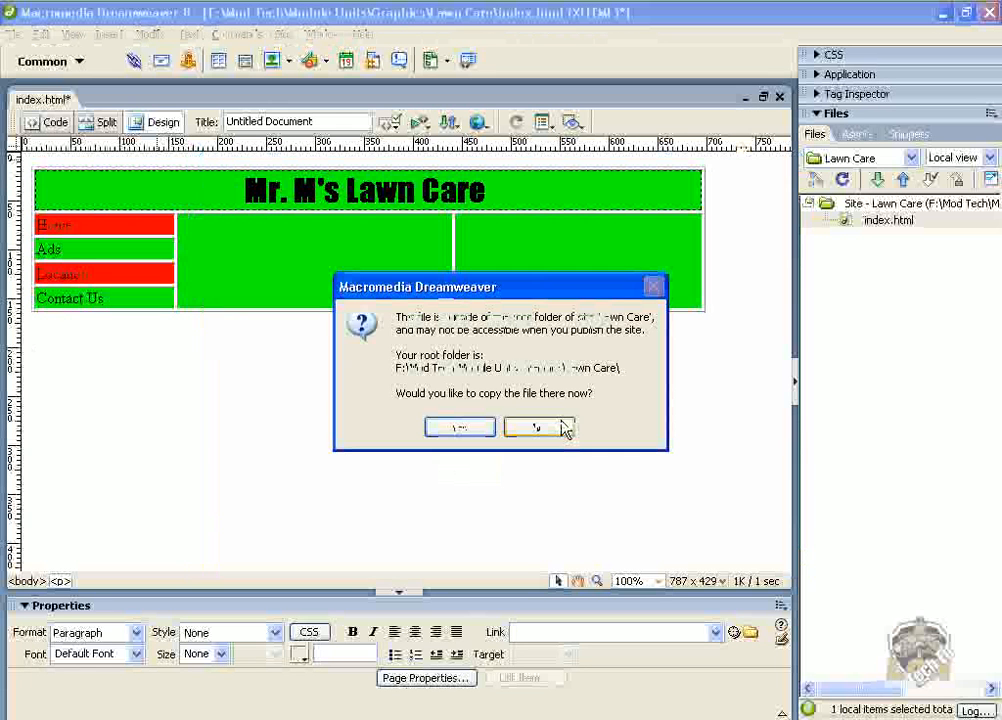
pyautogui.click(460, 427)
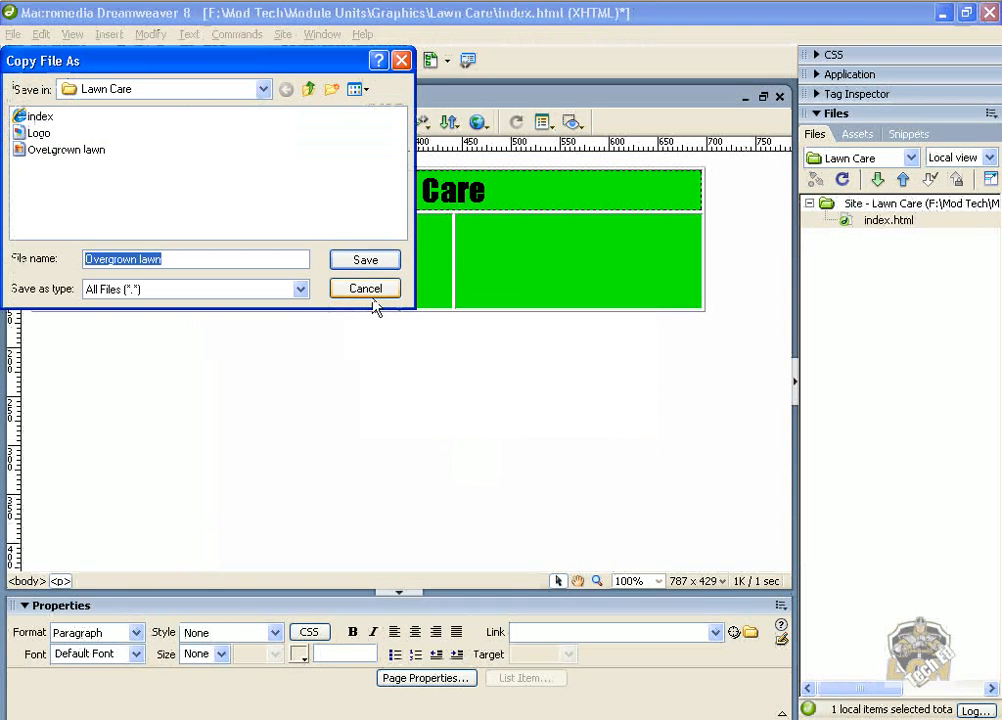
pyautogui.click(372, 264)
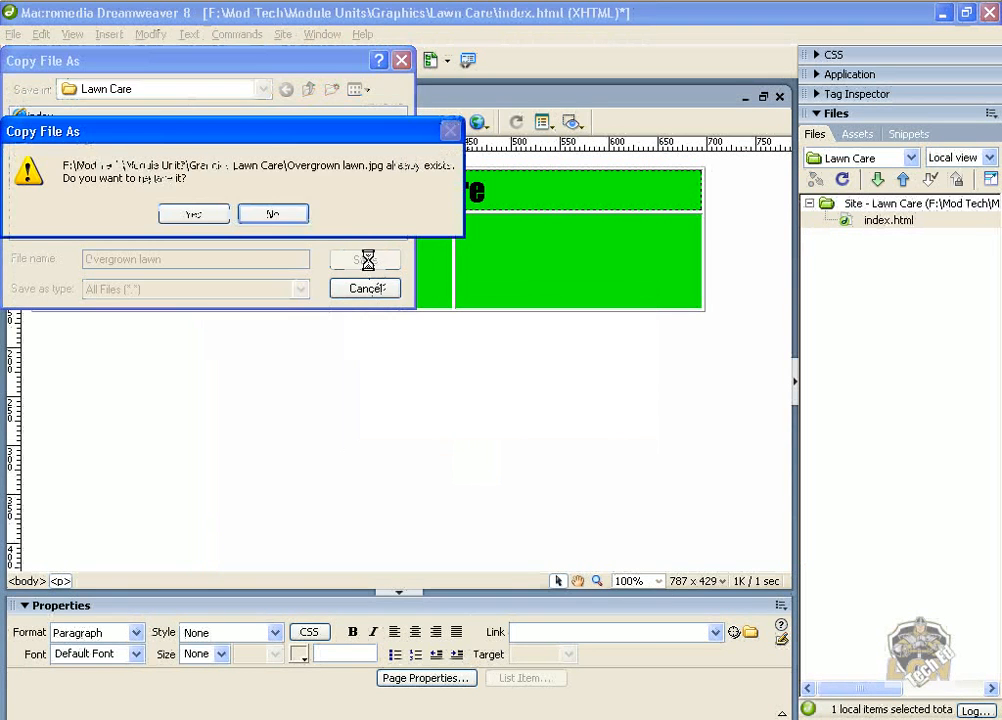
pyautogui.click(214, 216)
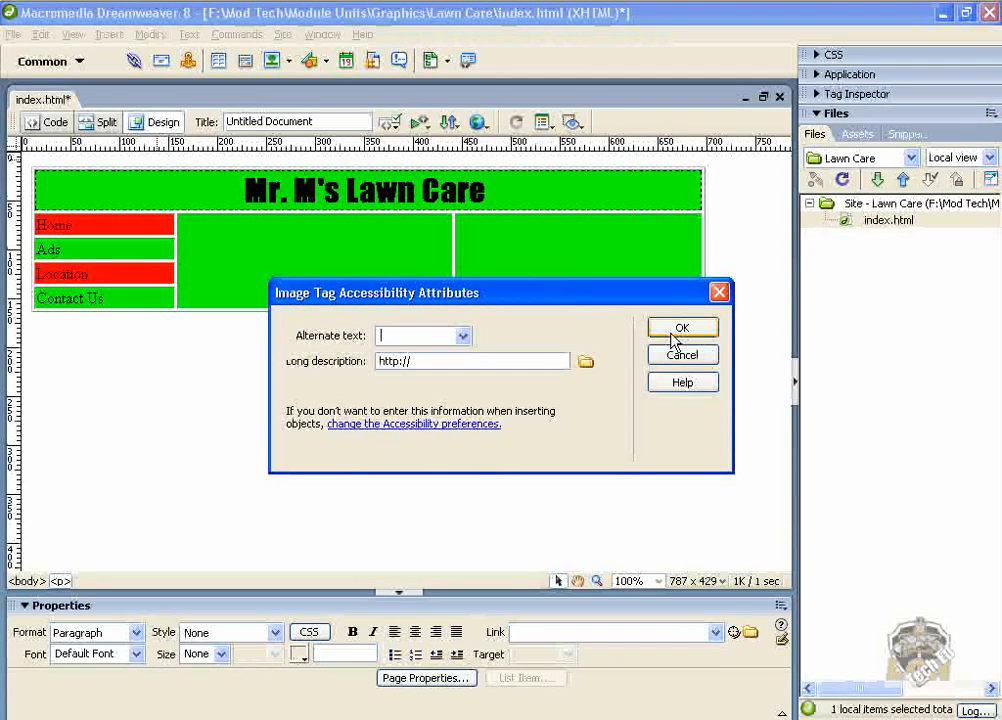
pyautogui.click(676, 332)
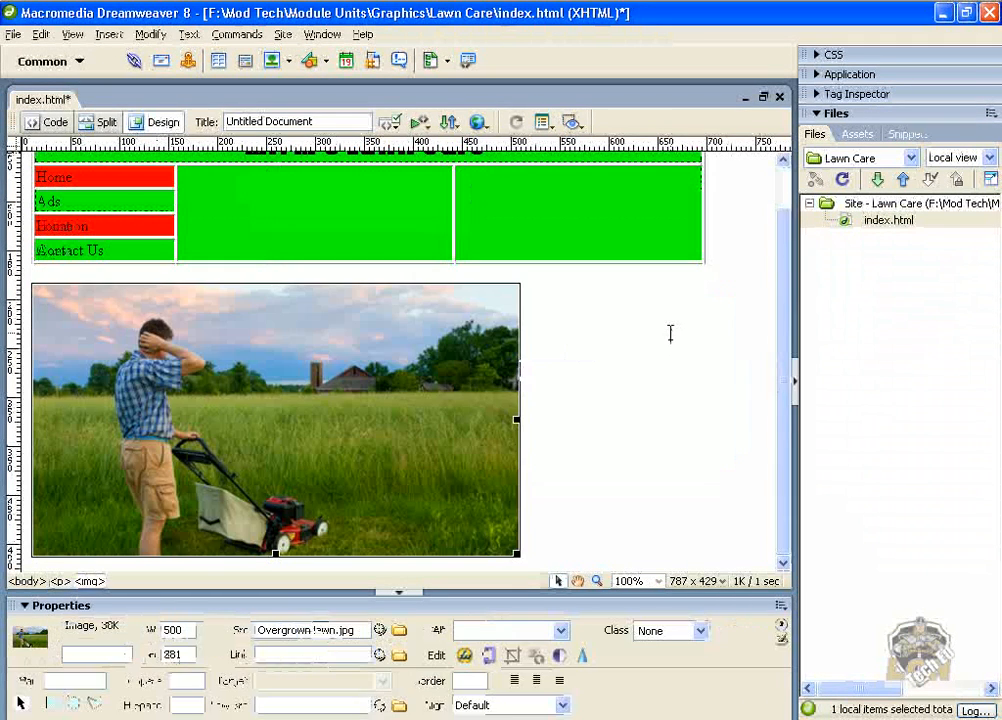
pyautogui.moveTo(517, 418); pyautogui.dragTo(701, 417)
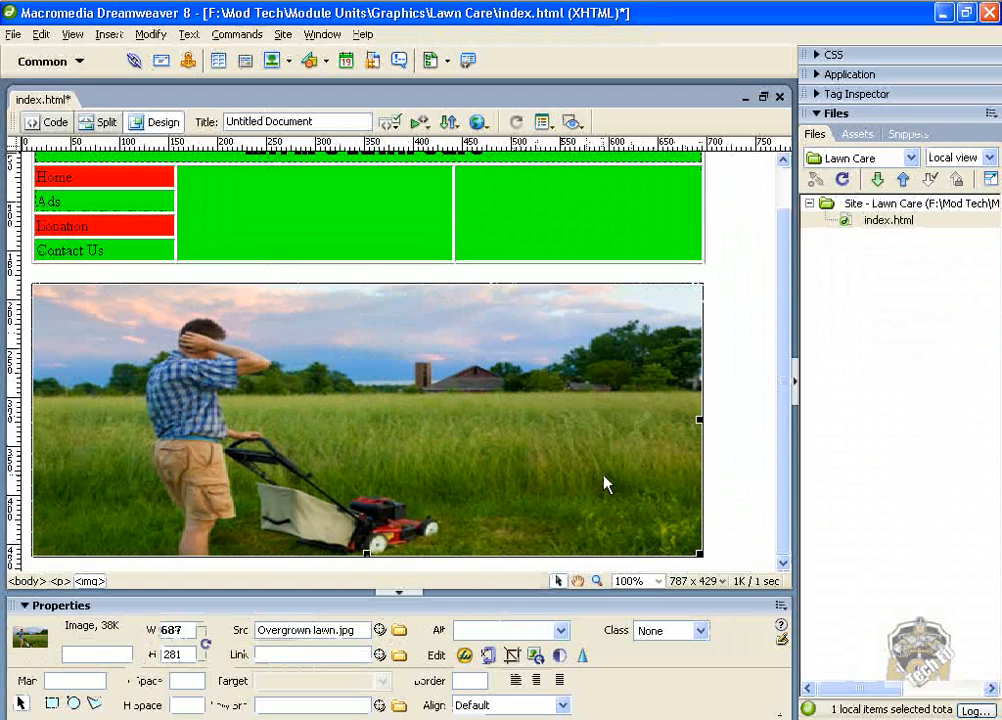
pyautogui.moveTo(367, 553); pyautogui.dragTo(372, 470)
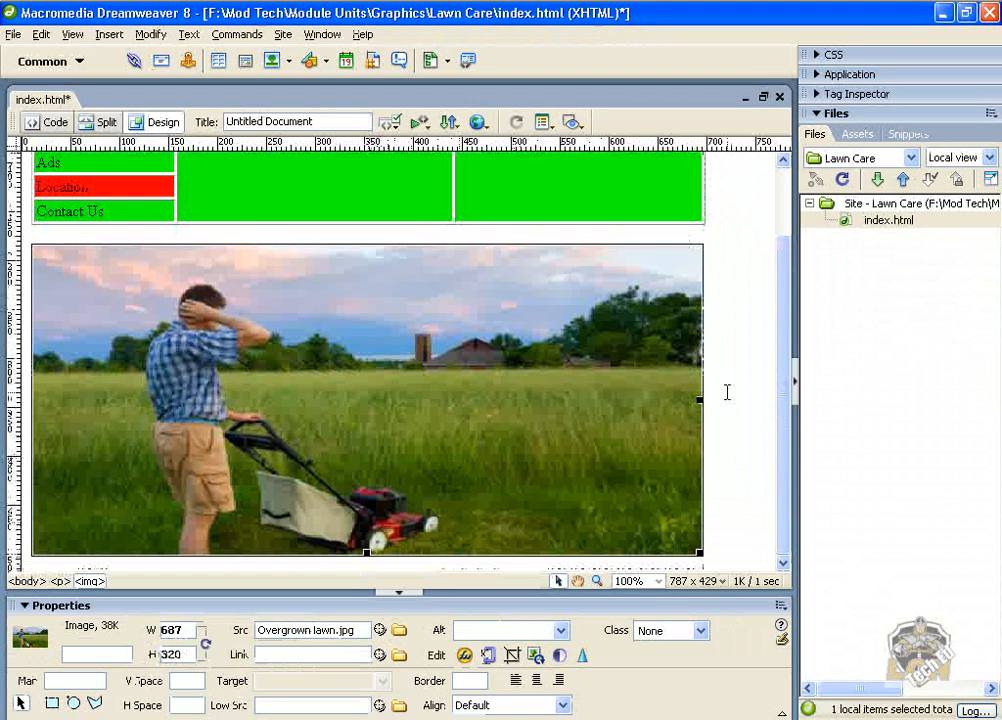
# Set the font of the Home, Ads, Location and Contact Us navigation labels to Impact.
pyautogui.scroll(3, 775, 385)
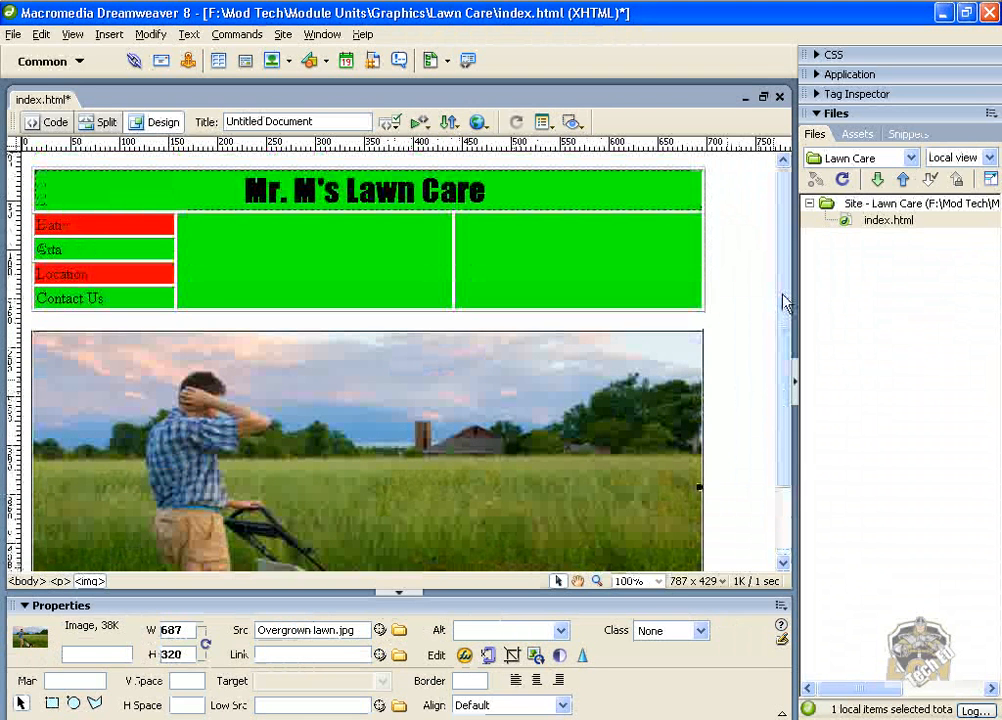
pyautogui.doubleClick(77, 224)
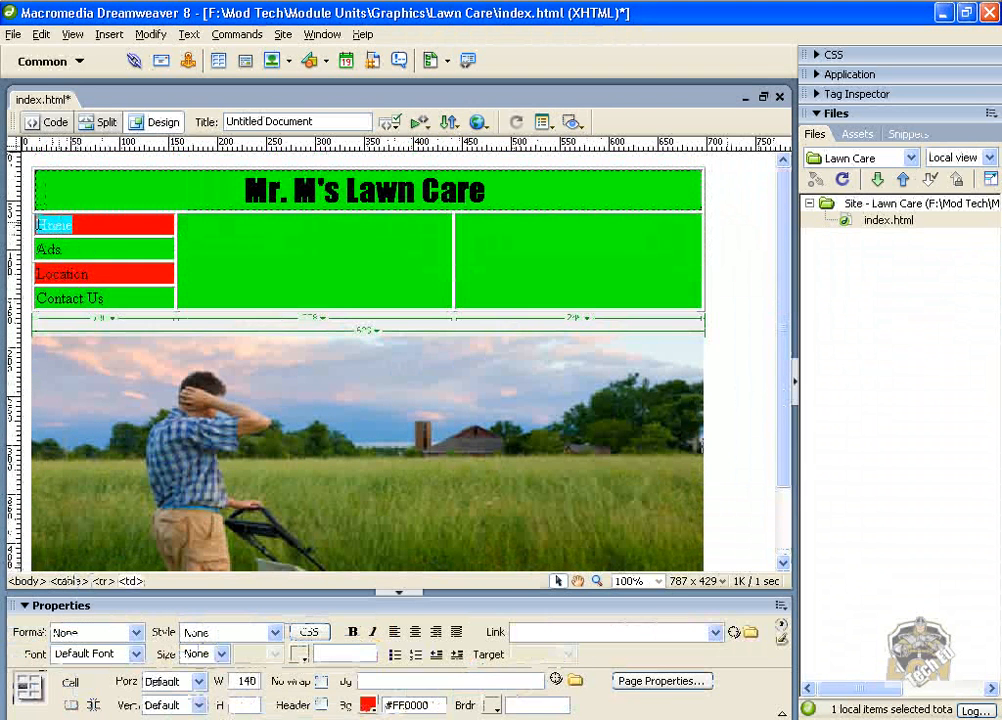
pyautogui.click(135, 655)
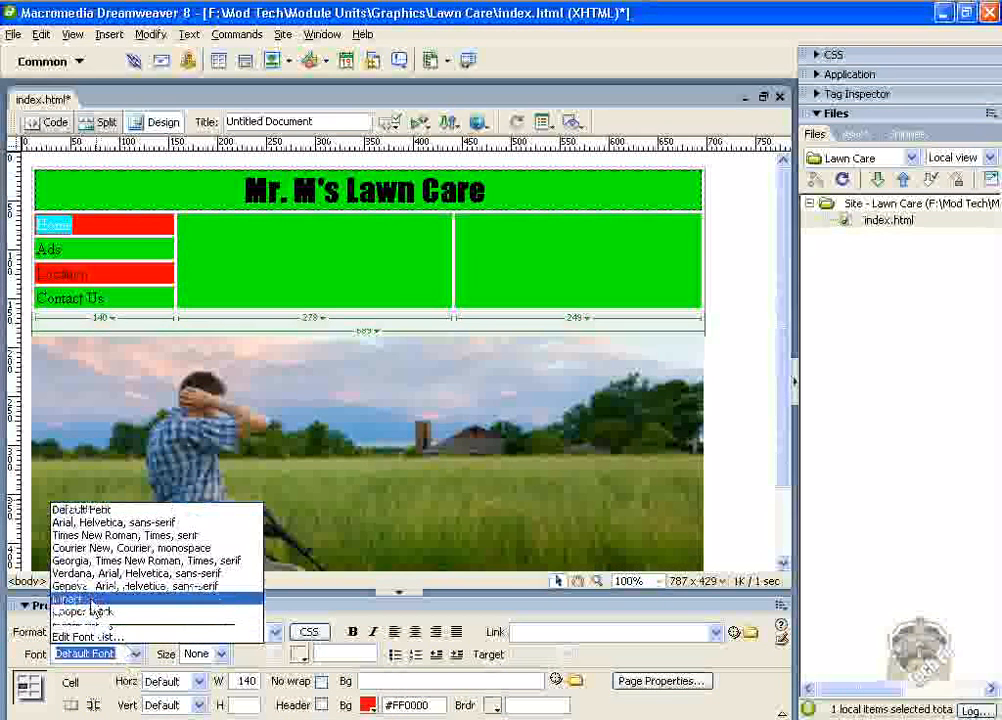
pyautogui.click(70, 598)
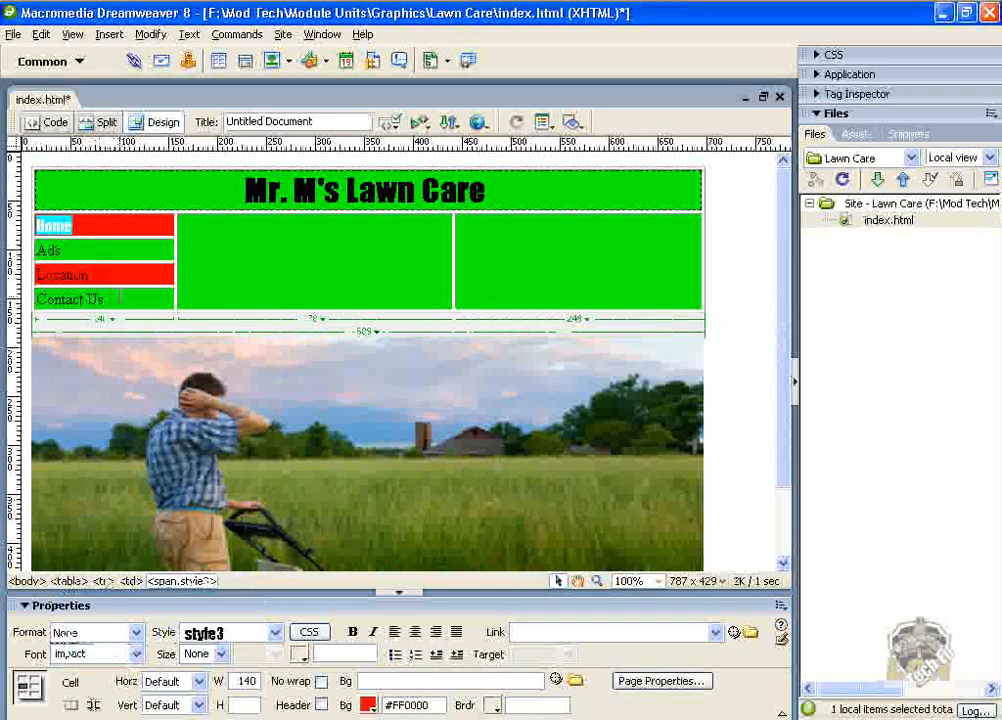
pyautogui.moveTo(120, 297); pyautogui.dragTo(60, 224)
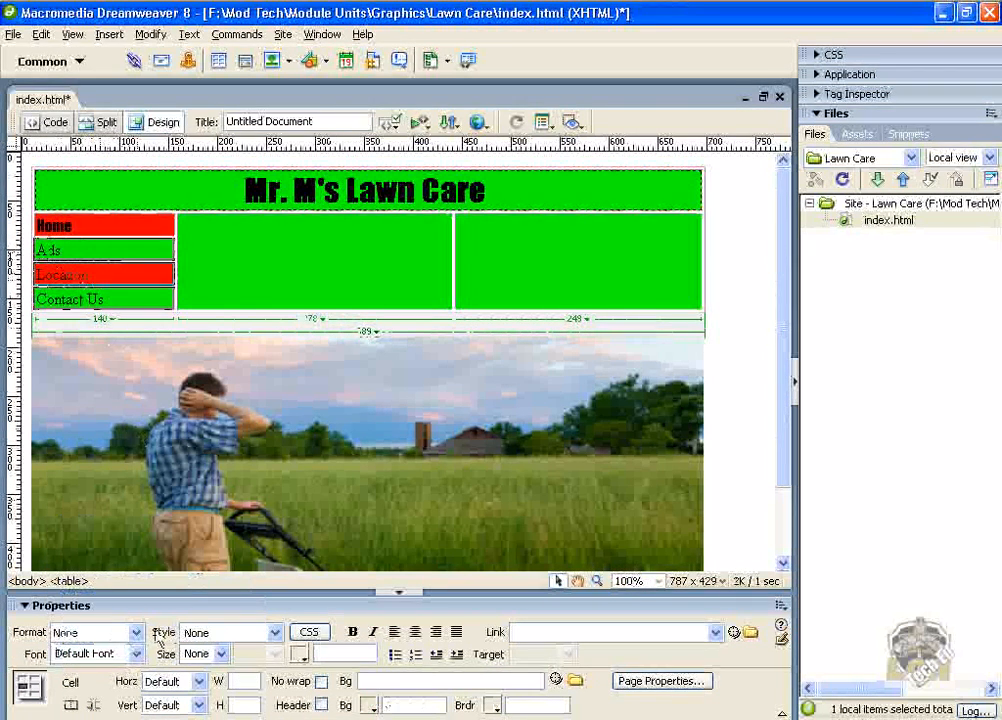
pyautogui.click(137, 656)
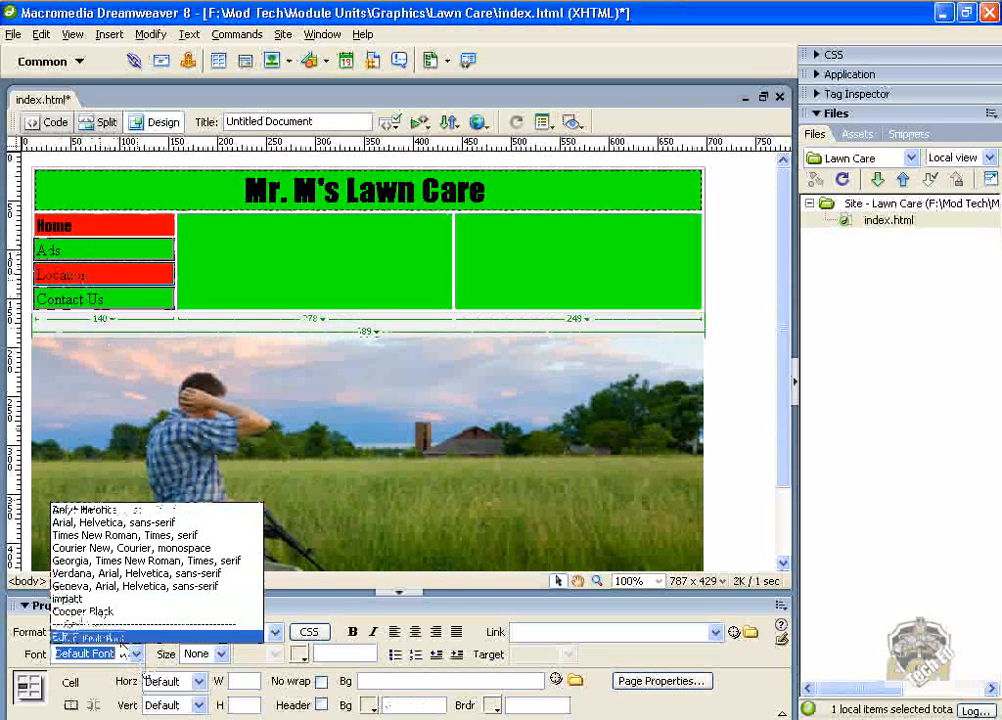
pyautogui.click(75, 598)
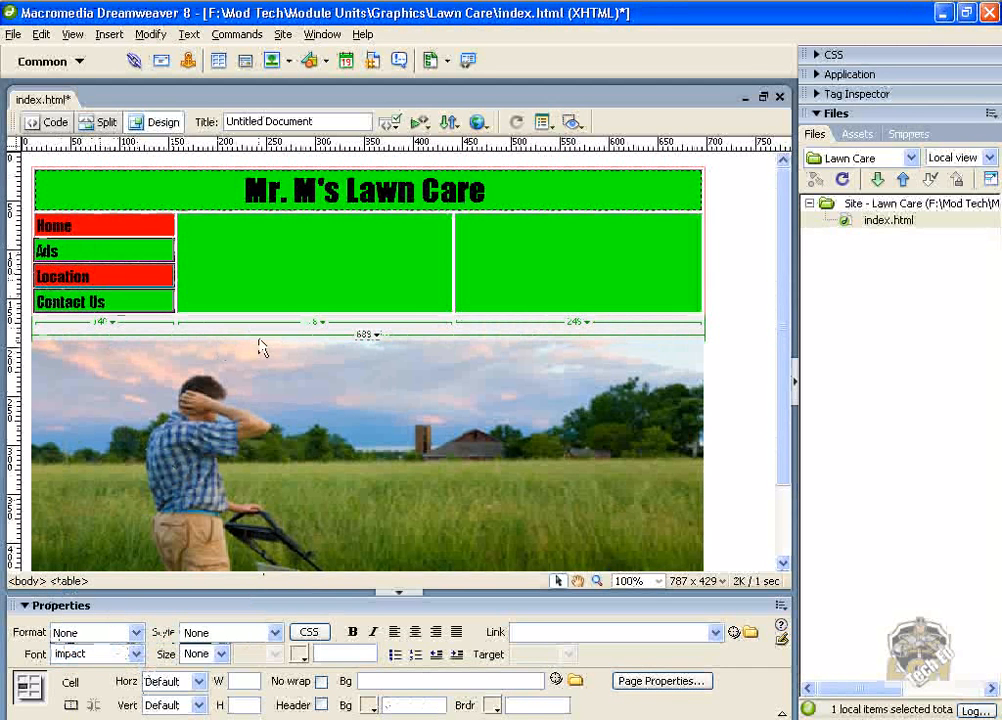
# Enter 'Got a lawn to mow?' in the first content cell and set its font to Impact.
pyautogui.click(320, 280)
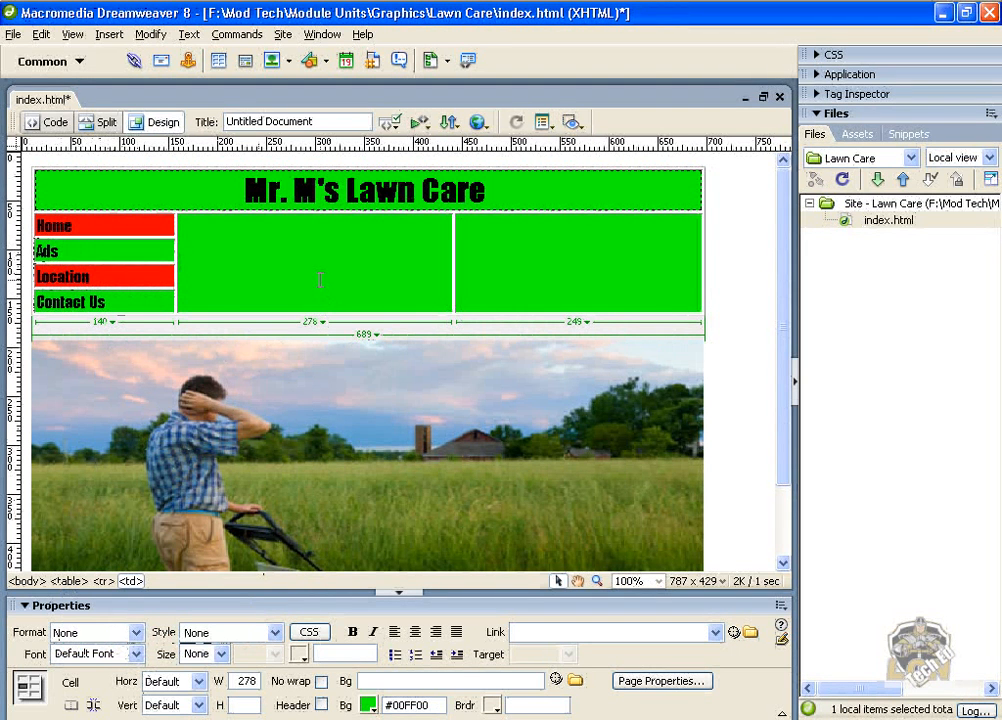
pyautogui.write('Got a lawn to mow?')
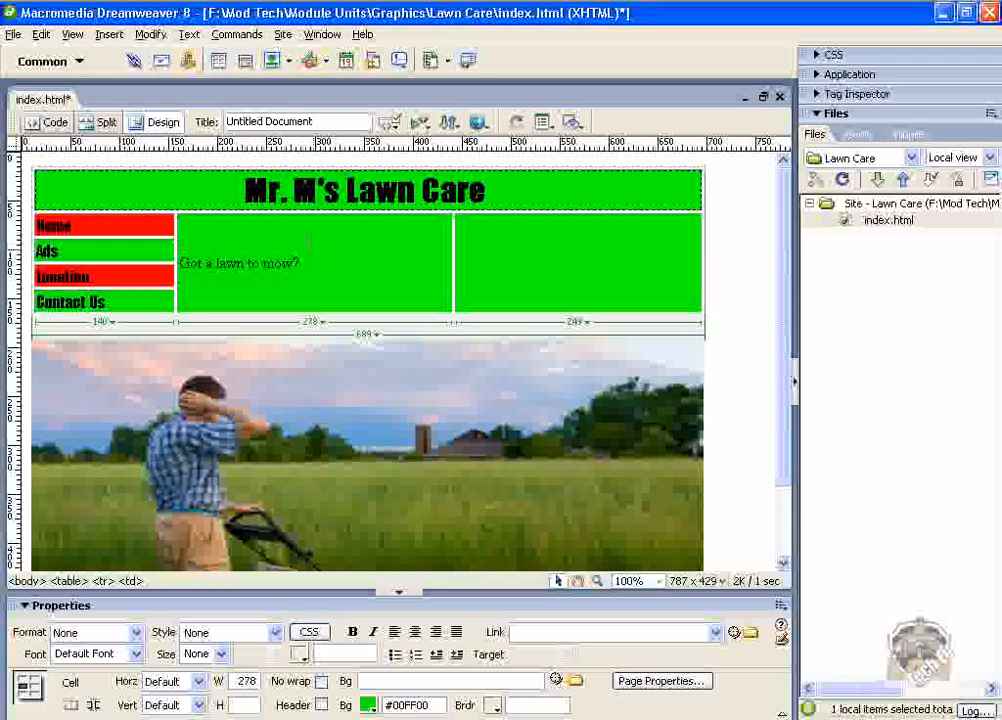
pyautogui.moveTo(300, 263); pyautogui.dragTo(186, 262)
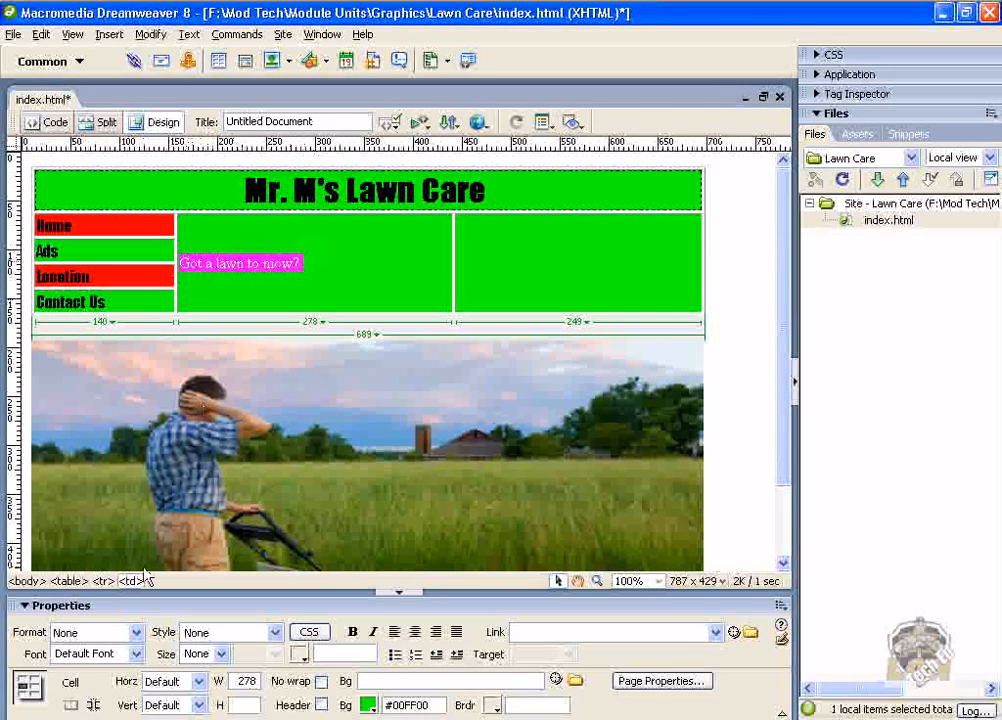
pyautogui.click(137, 656)
pyautogui.click(137, 656)
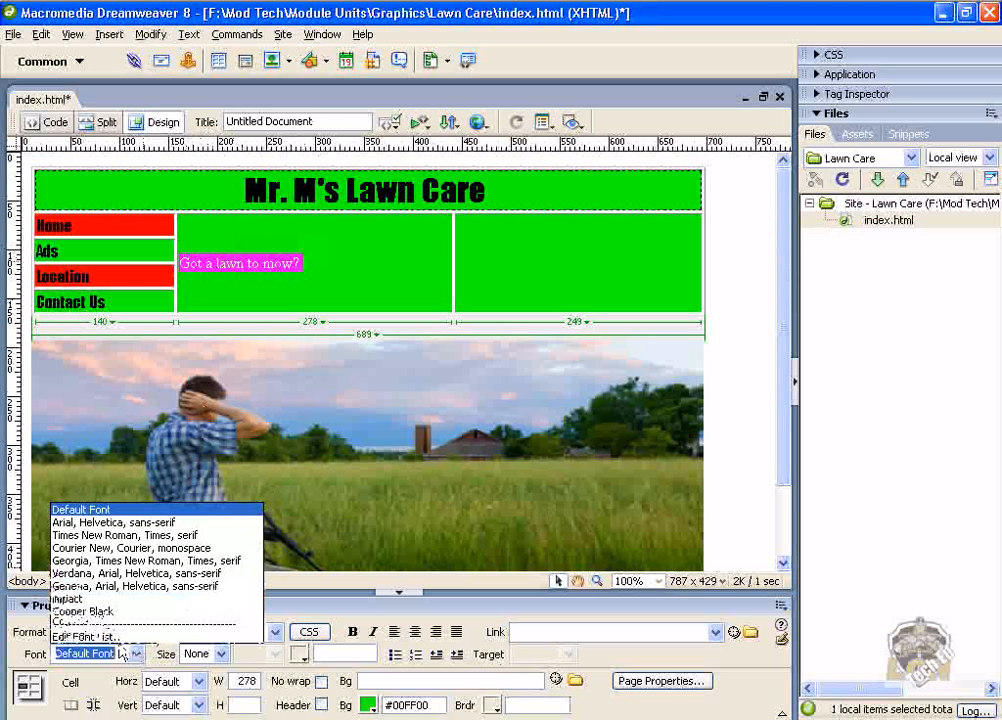
pyautogui.click(96, 601)
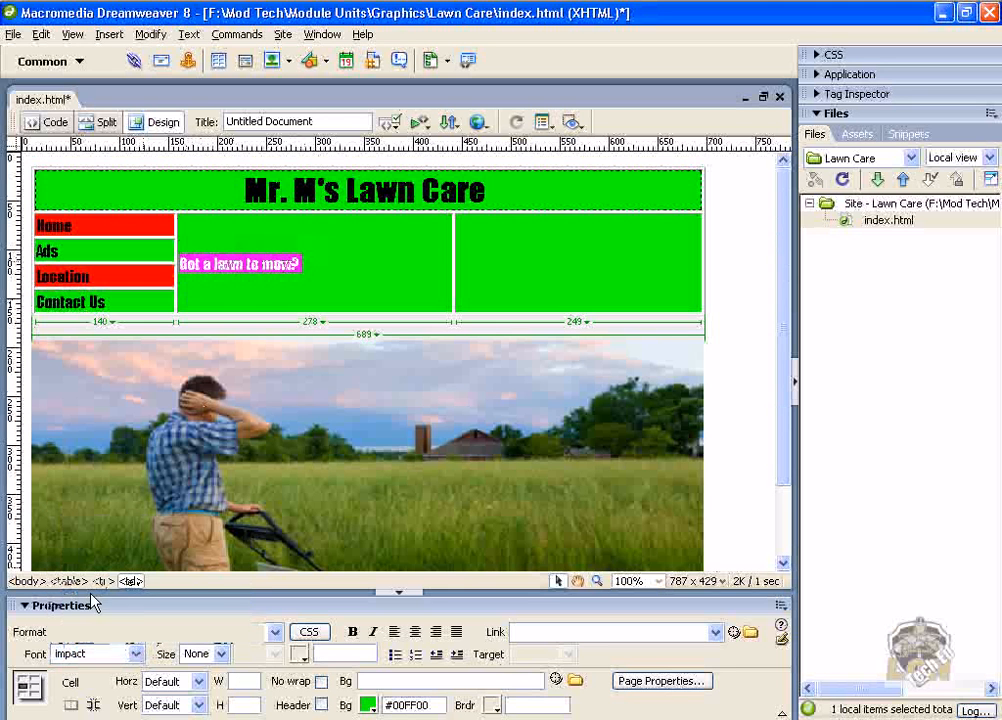
# Center-align the 'Got a lawn to mow?' text, format it as Heading 2, and save the page.
pyautogui.rightClick(293, 266)
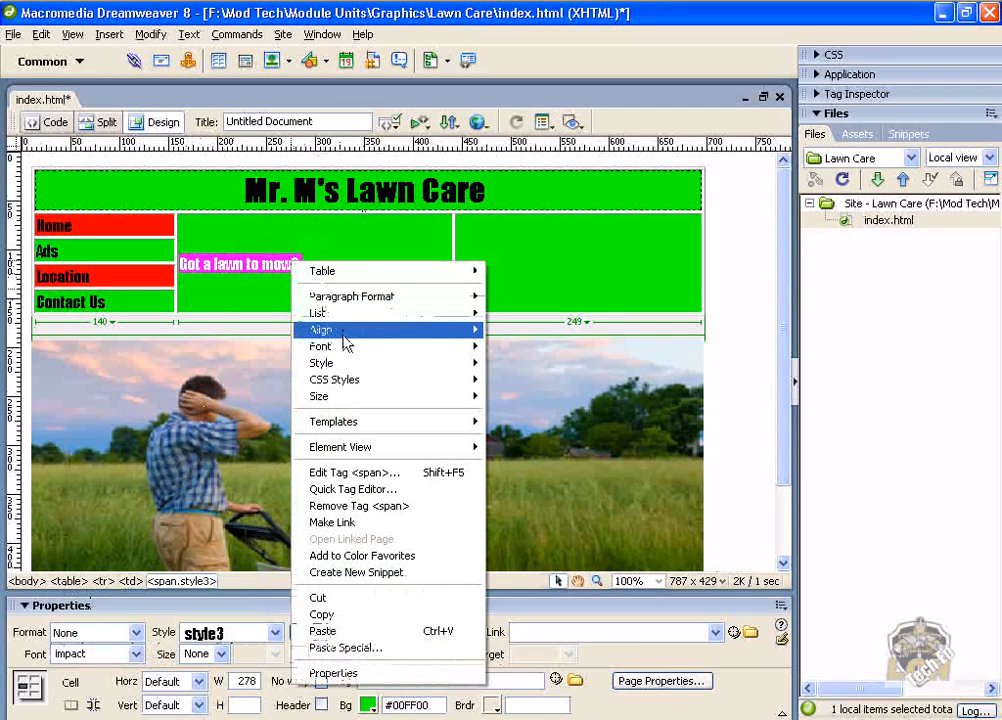
pyautogui.moveTo(346, 343)
pyautogui.click(500, 352)
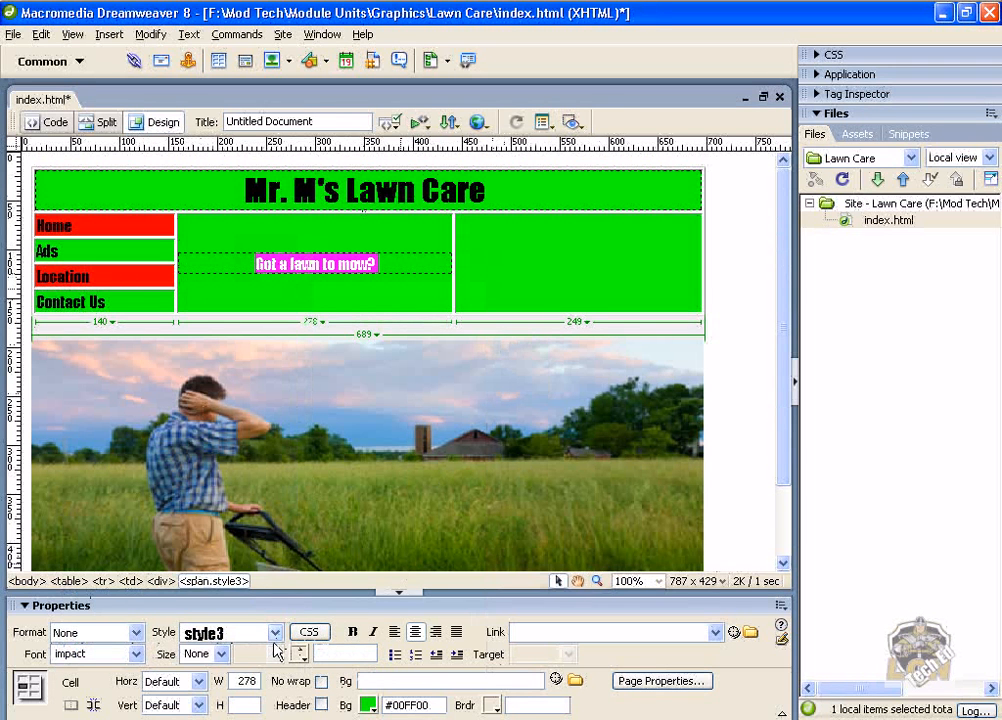
pyautogui.click(274, 632)
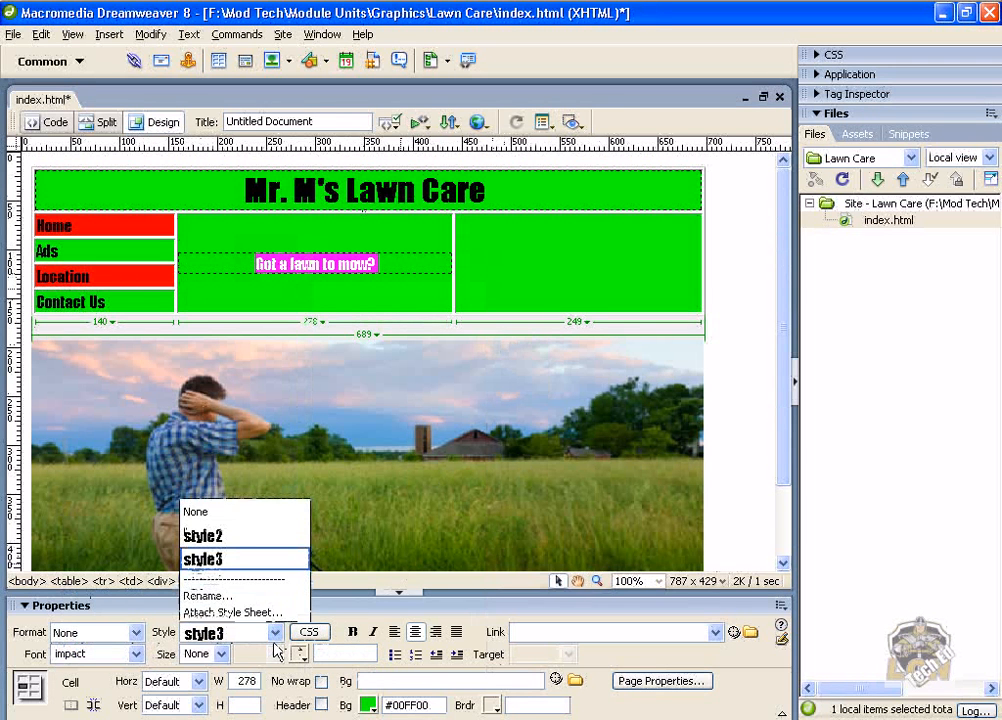
pyautogui.click(134, 632)
pyautogui.click(134, 632)
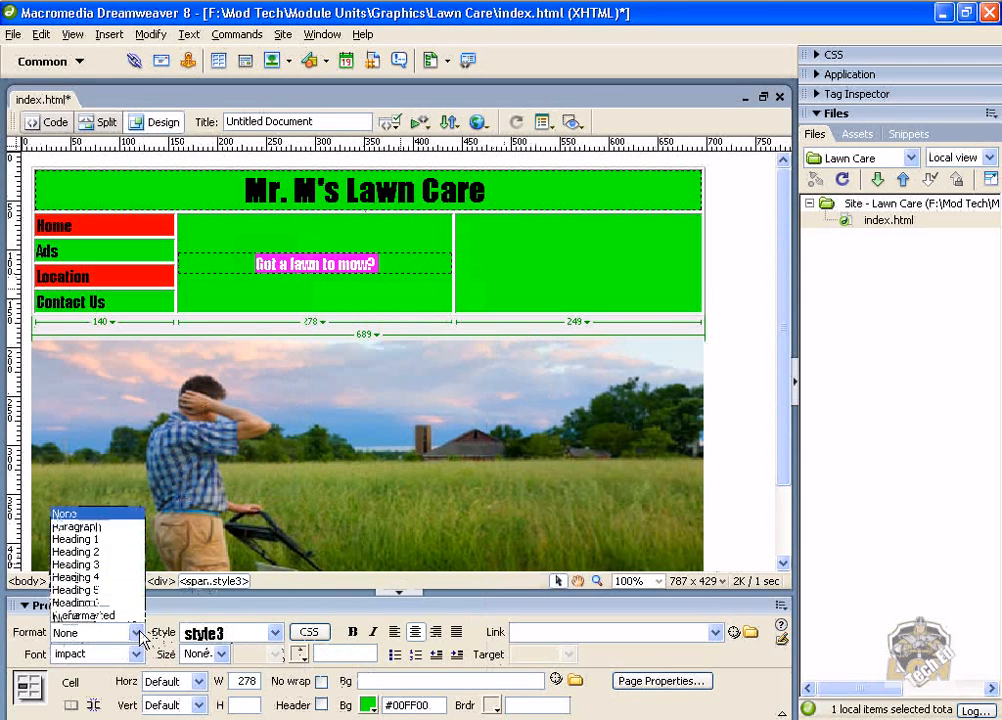
pyautogui.click(116, 552)
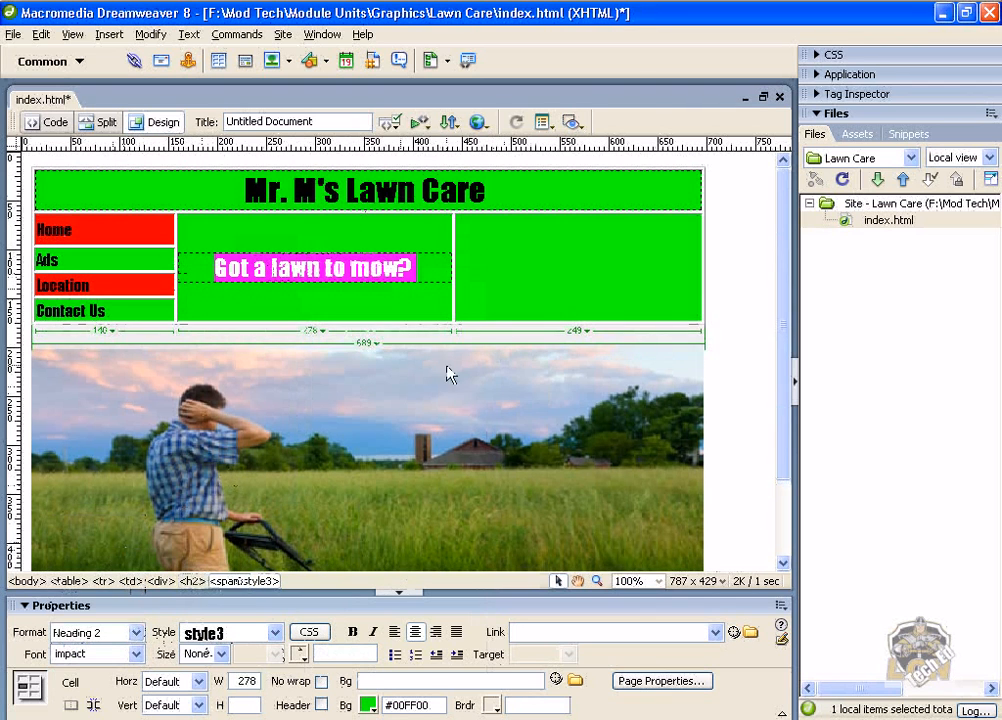
pyautogui.click(520, 288)
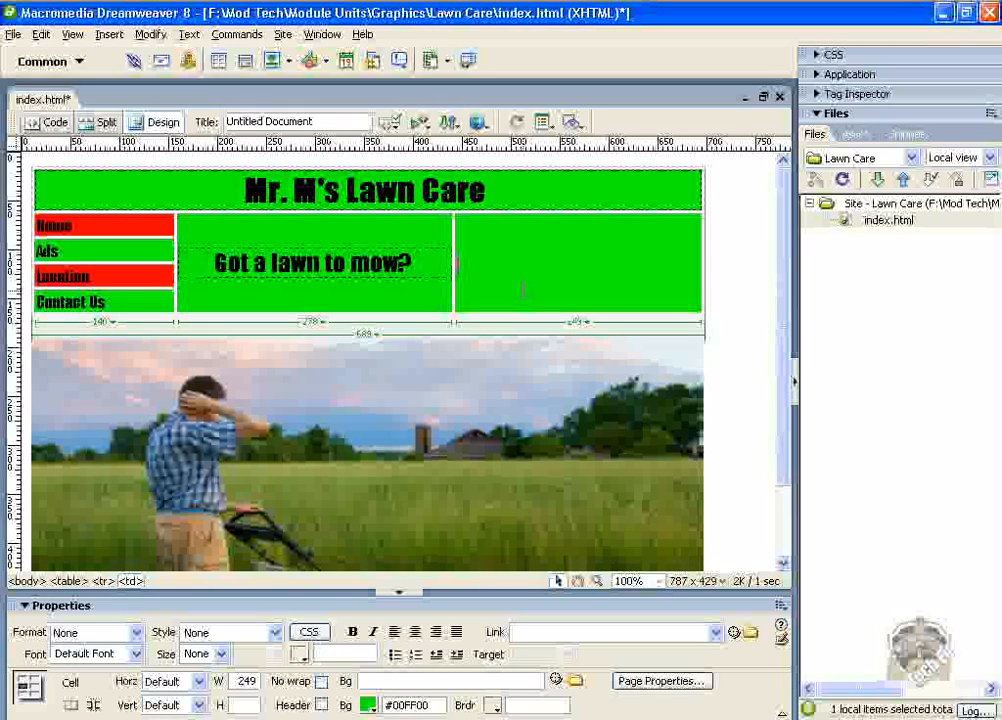
pyautogui.hotkey('ctrl', 's')
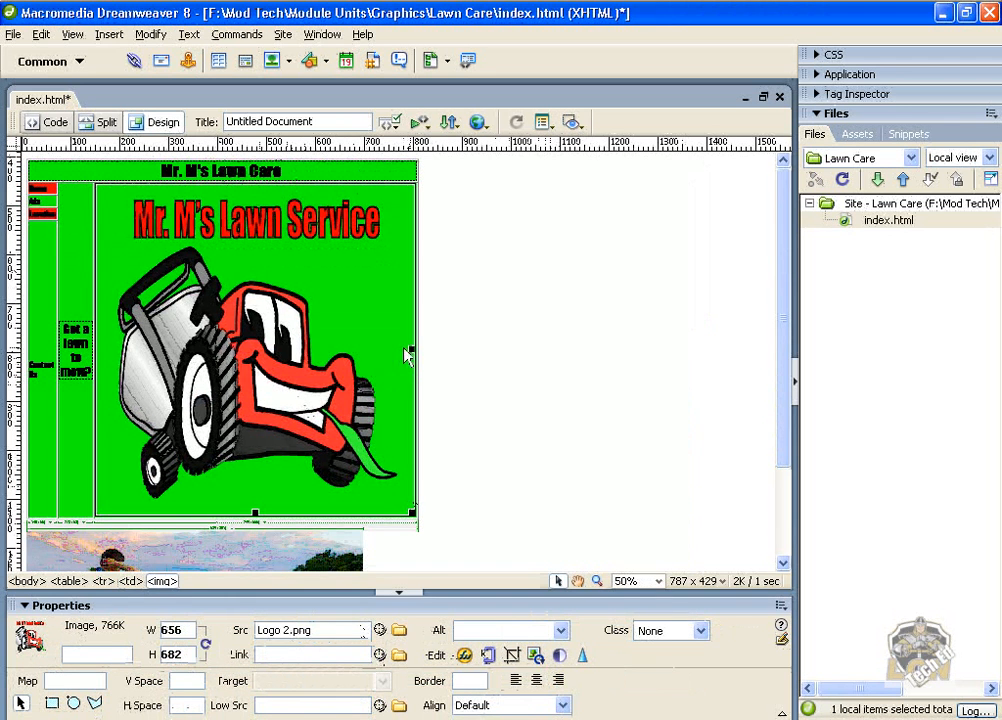
# Resize the Logo 2 image in the right content cell to about 496 × 366 pixels.
pyautogui.moveTo(408, 352); pyautogui.dragTo(331, 352)
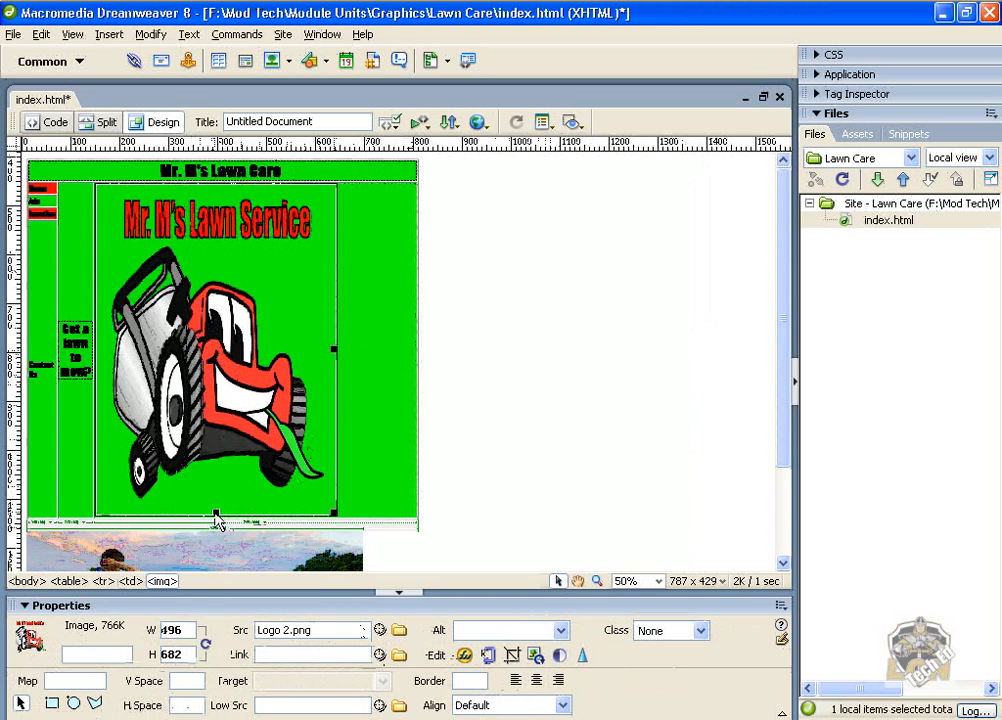
pyautogui.moveTo(216, 514); pyautogui.dragTo(216, 357)
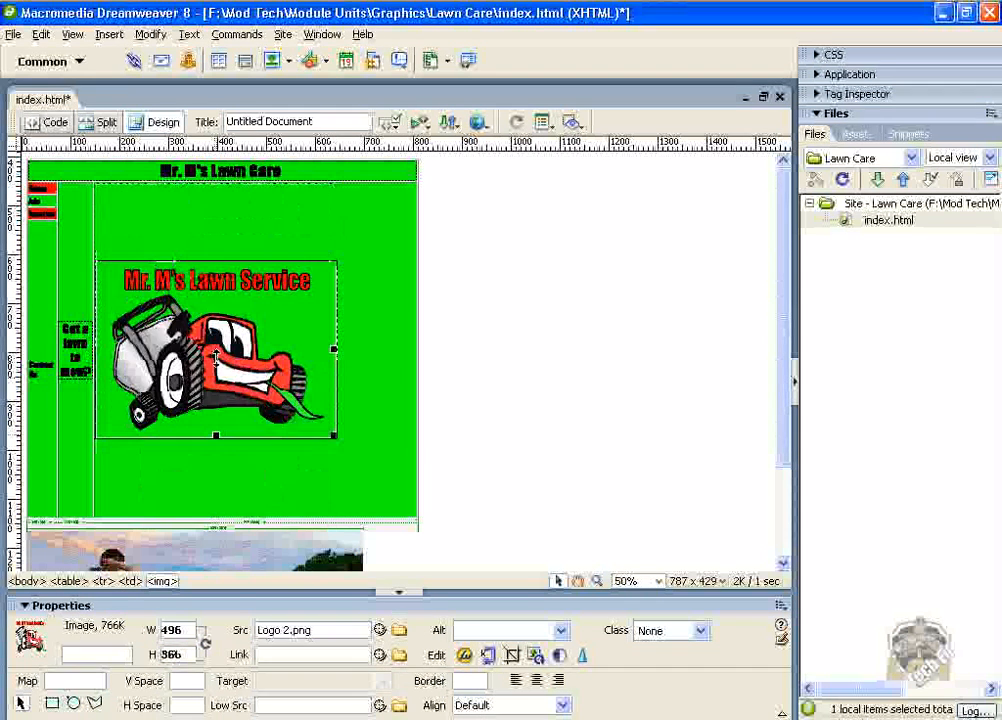
# Turn on No wrap for the right content cell holding the logo.
pyautogui.click(364, 370)
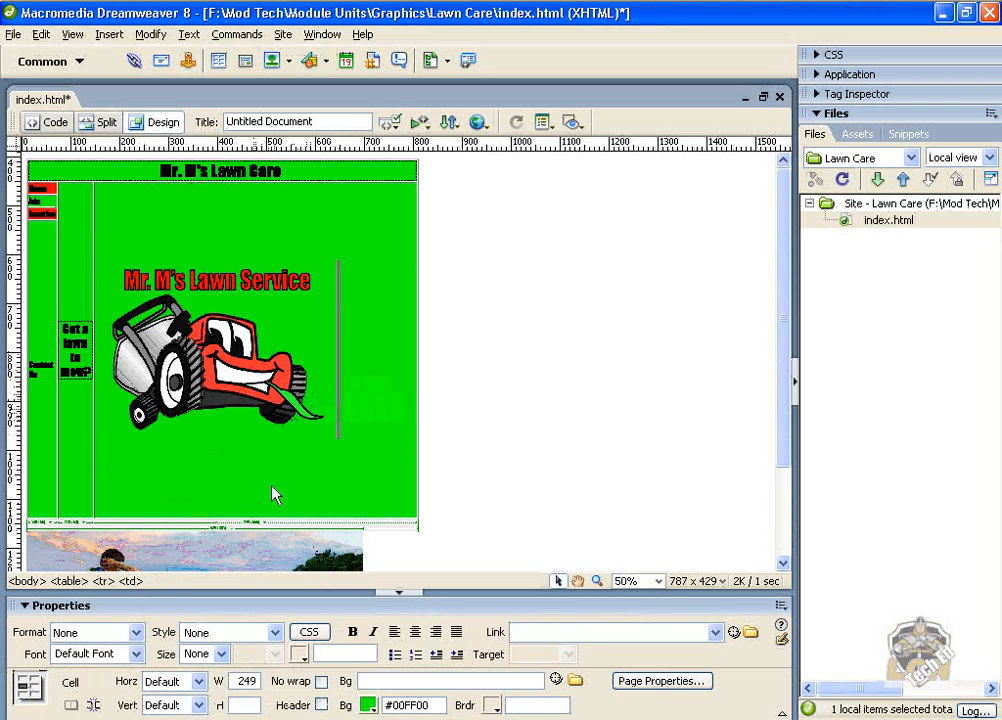
pyautogui.click(321, 682)
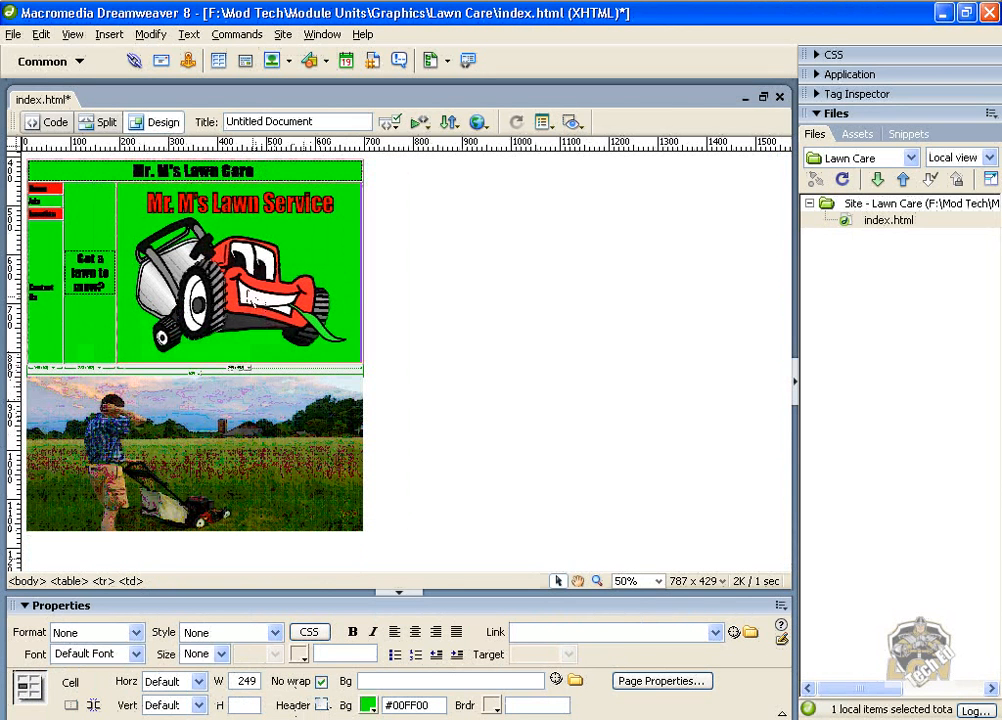
pyautogui.click(176, 228)
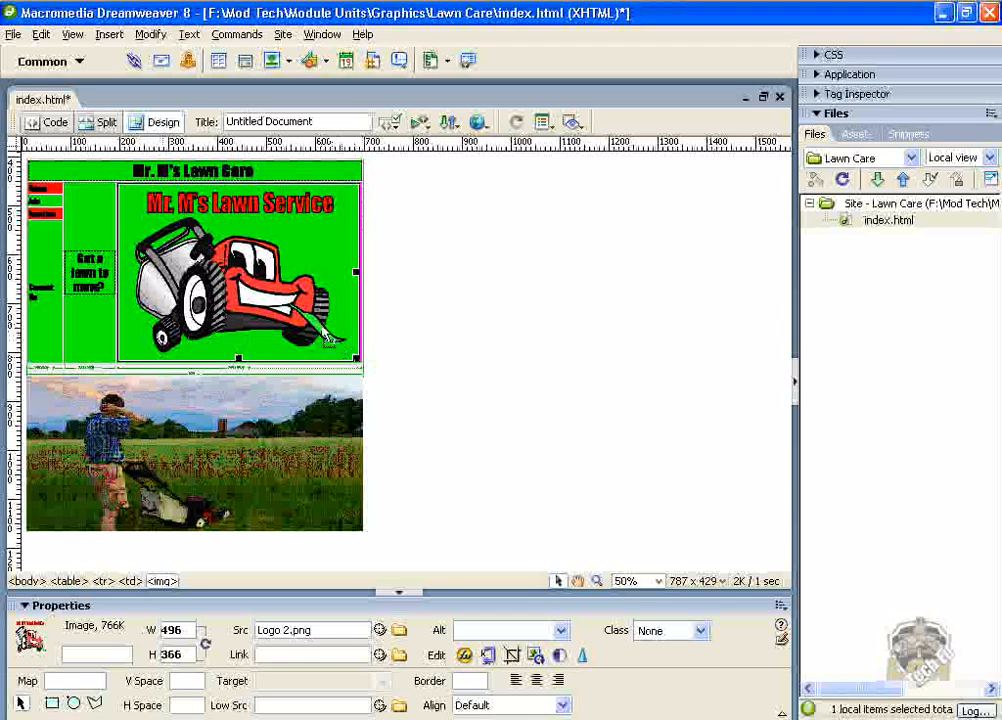
# Resize the logo image to about 364 × 228 pixels and turn off No wrap for its cell.
pyautogui.click(354, 282)
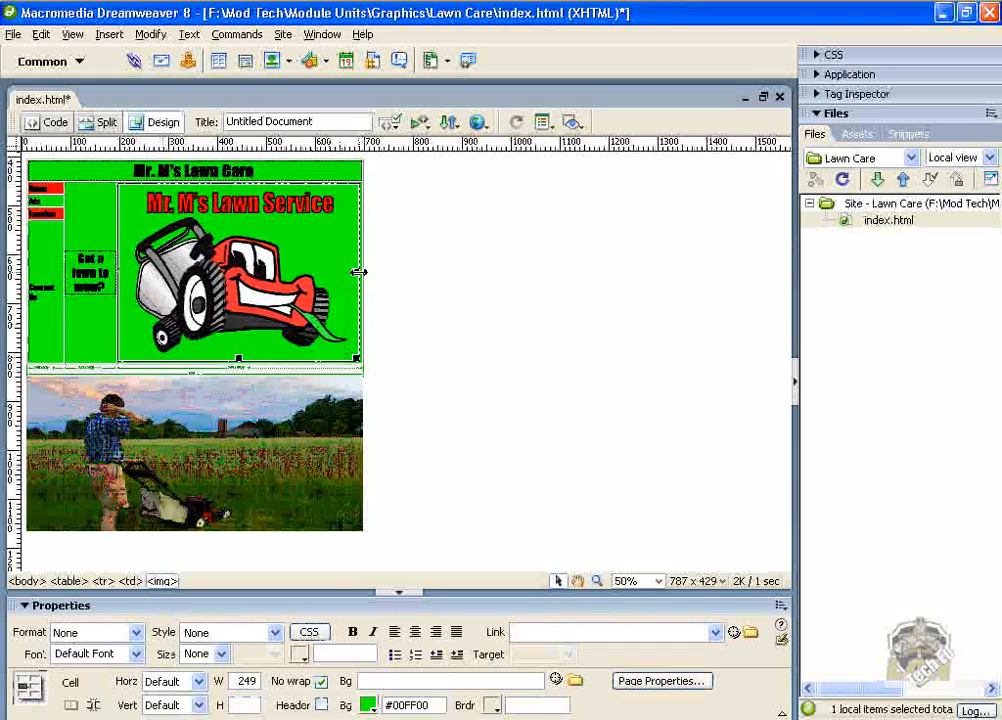
pyautogui.moveTo(358, 272); pyautogui.dragTo(292, 272)
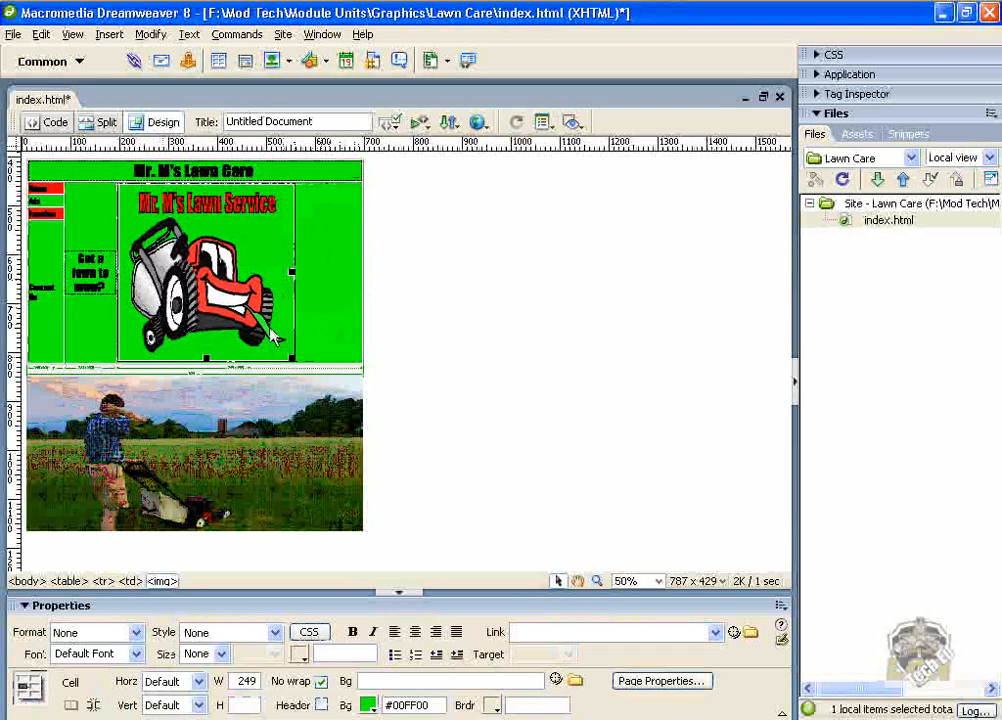
pyautogui.click(208, 364)
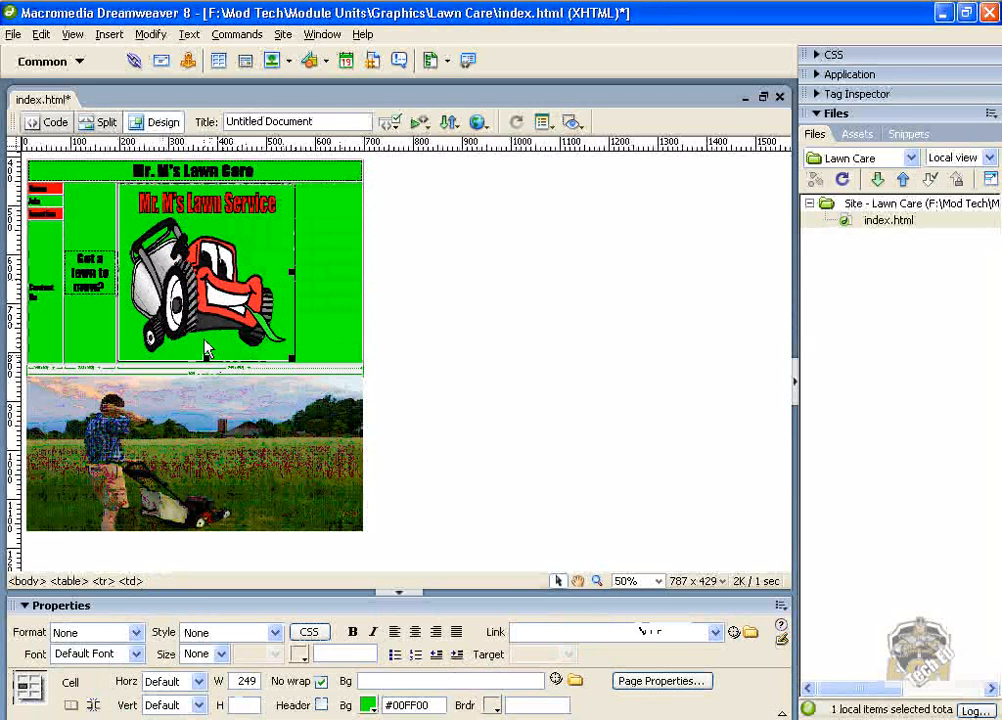
pyautogui.click(206, 352)
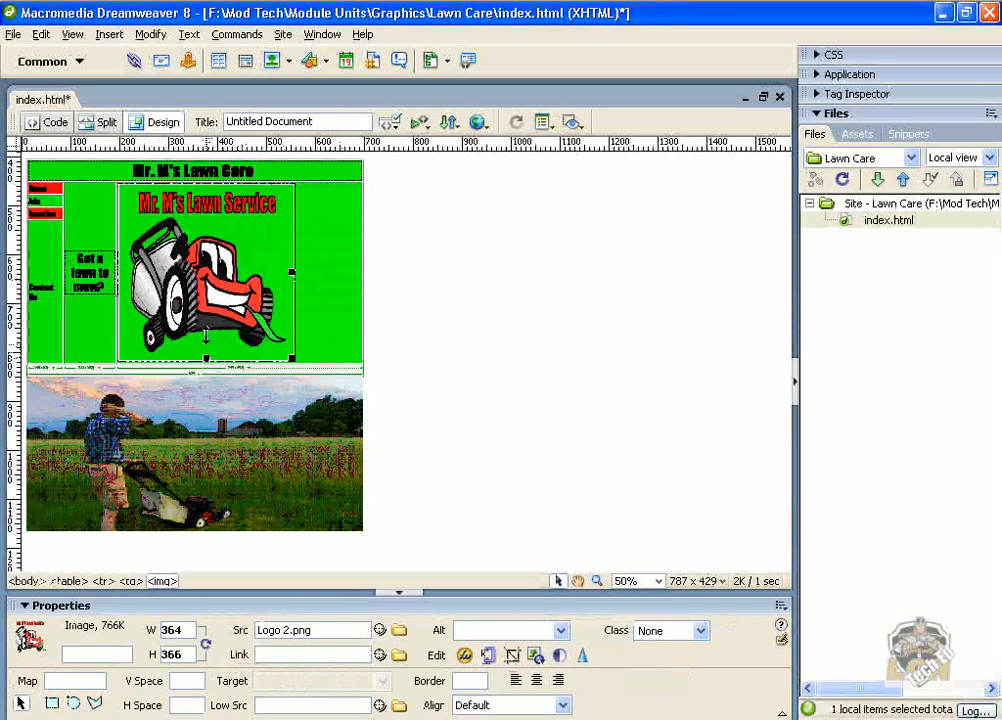
pyautogui.moveTo(206, 338); pyautogui.dragTo(206, 297)
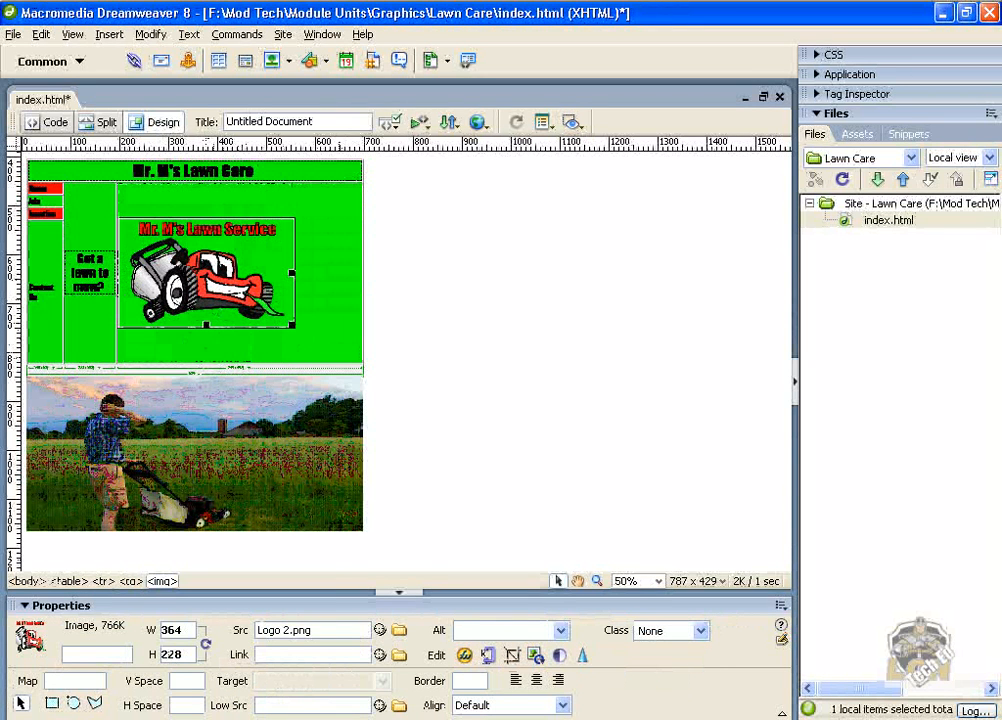
pyautogui.click(348, 293)
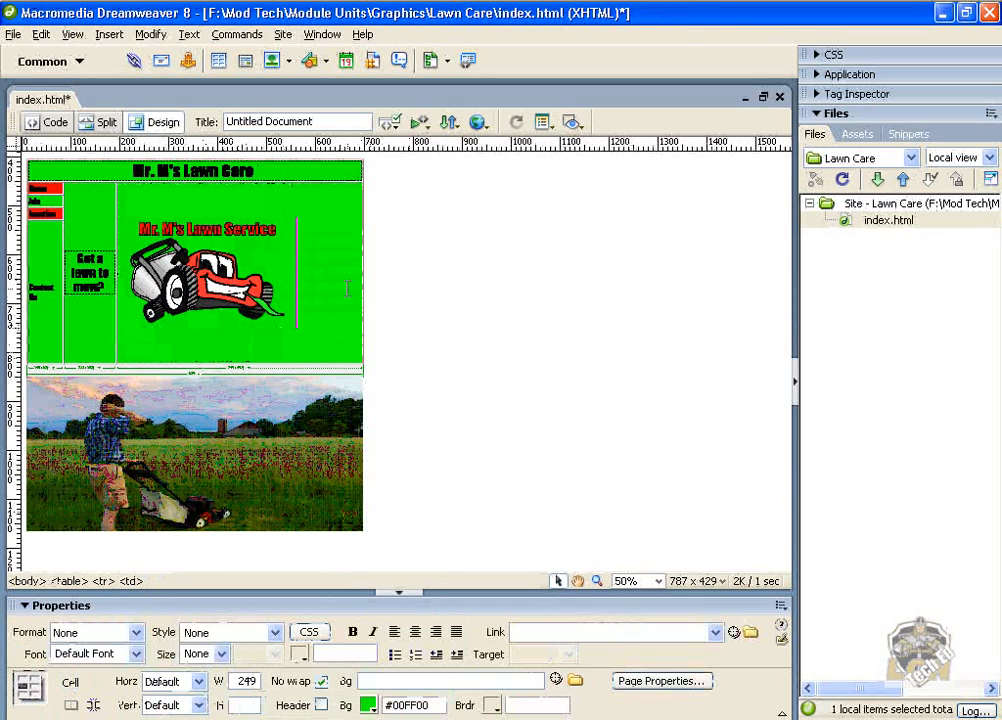
pyautogui.click(321, 682)
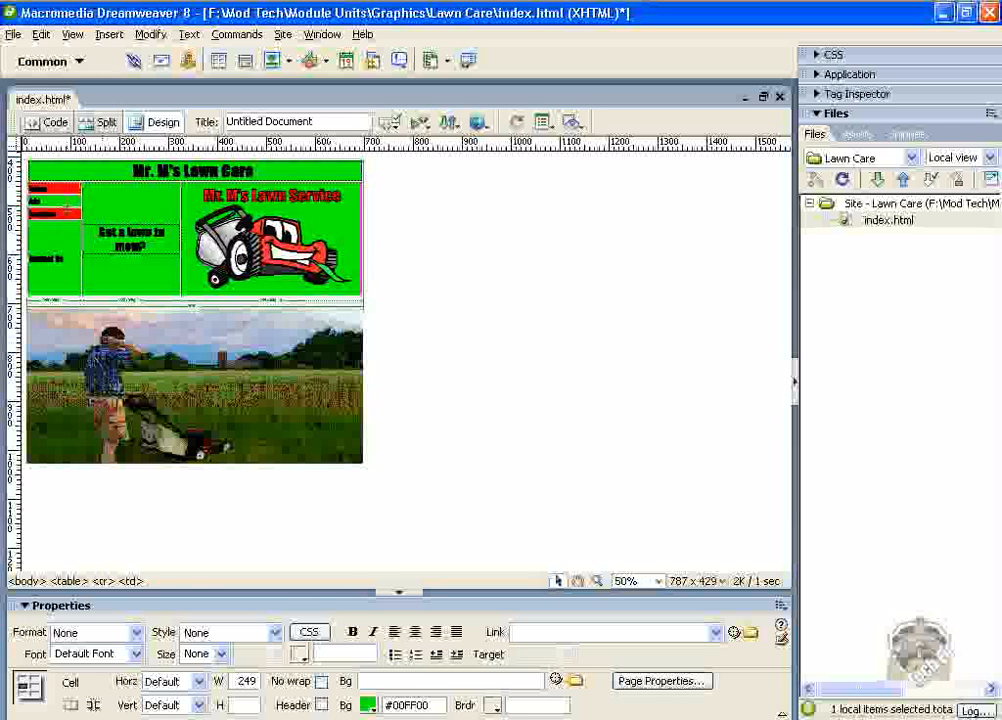
# Add paragraph returns after the navigation labels in the left column to space out the Home and Location cells.
pyautogui.click(78, 214)
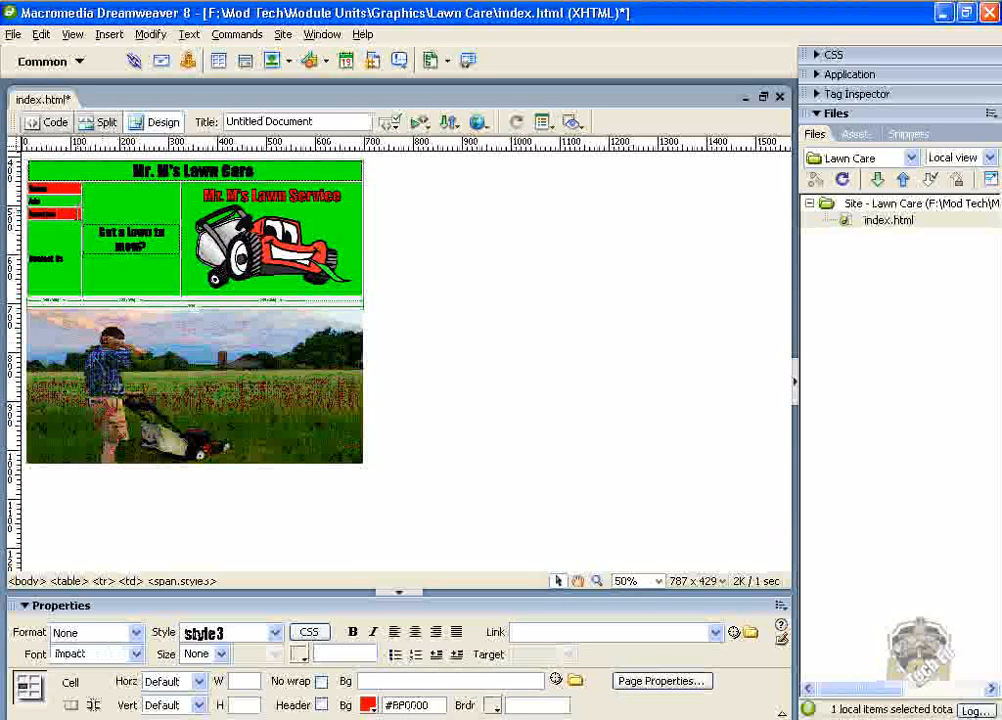
pyautogui.press('Return')
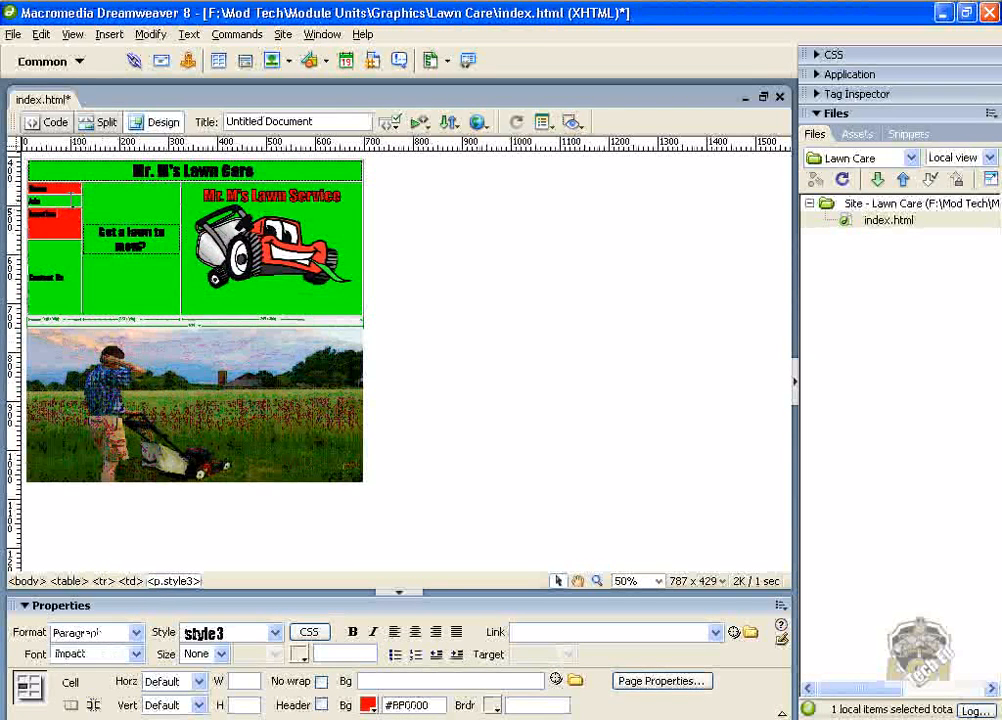
pyautogui.click(72, 265)
pyautogui.hotkey('ctrl', 'z')
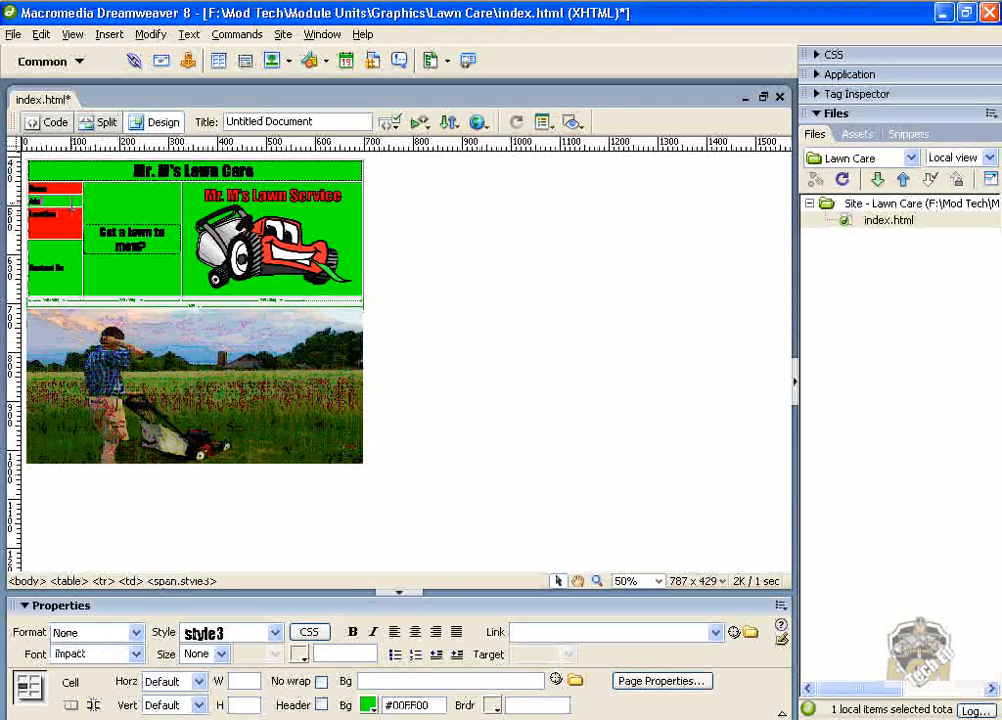
pyautogui.press('Return')
pyautogui.click(72, 188)
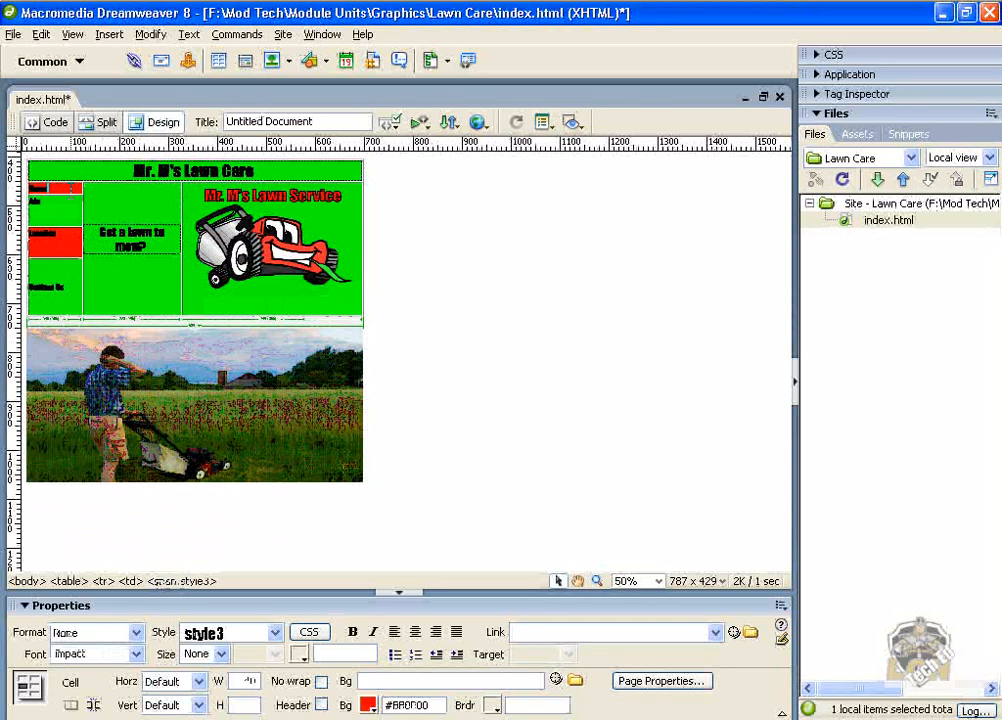
pyautogui.press('Return')
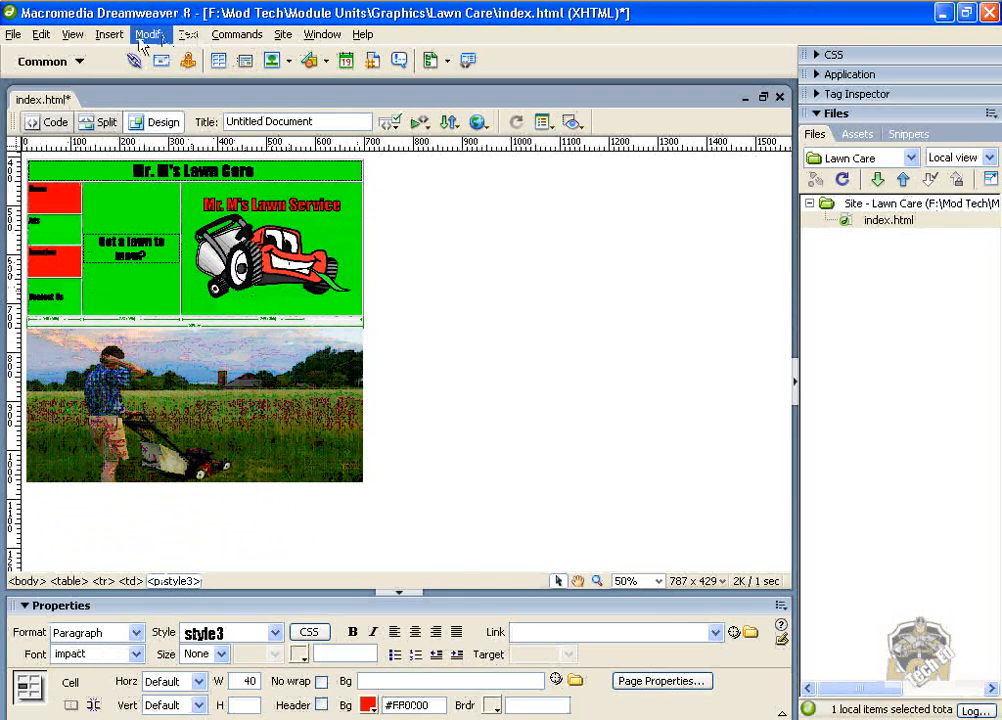
# Zoom the design view in to 100% to inspect the table layout.
pyautogui.click(73, 36)
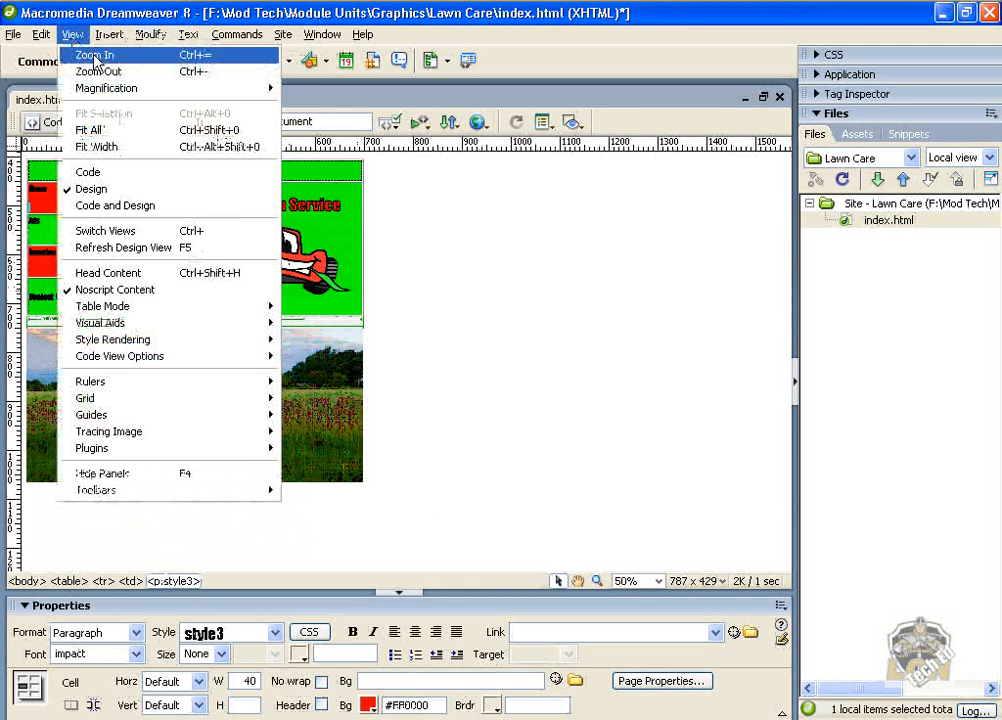
pyautogui.click(95, 56)
pyautogui.click(73, 34)
pyautogui.click(95, 56)
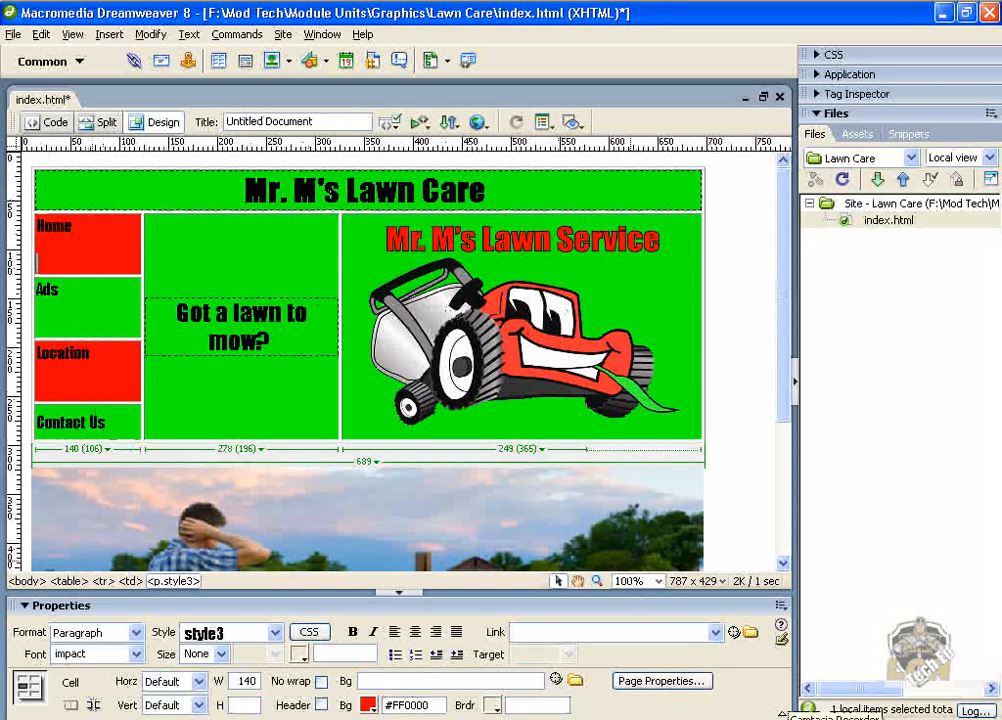
pyautogui.click(790, 719)
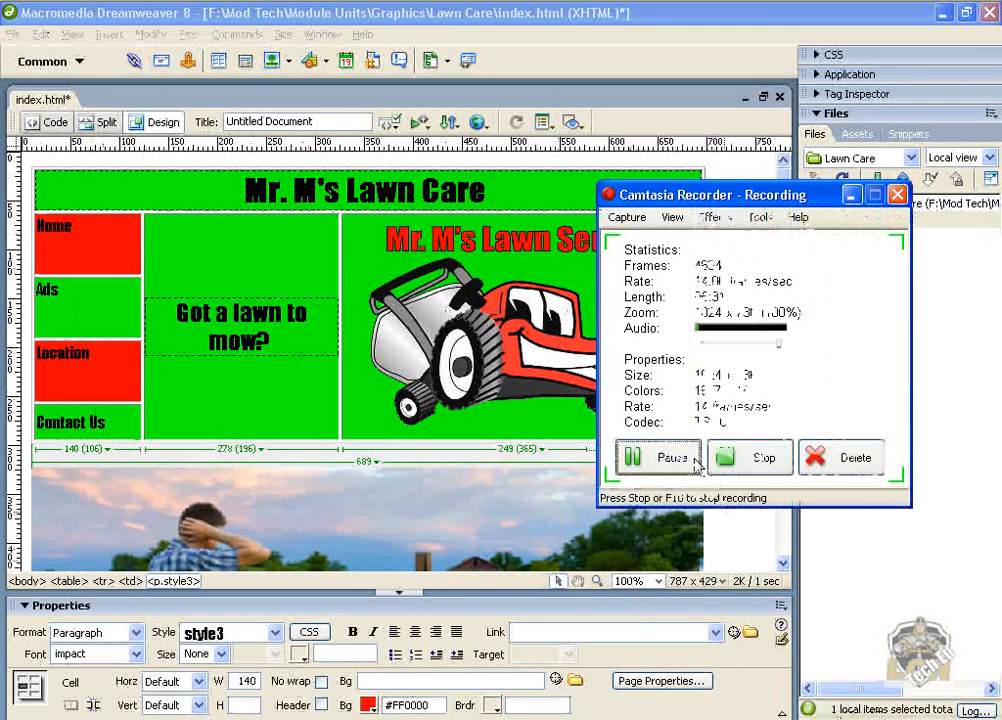